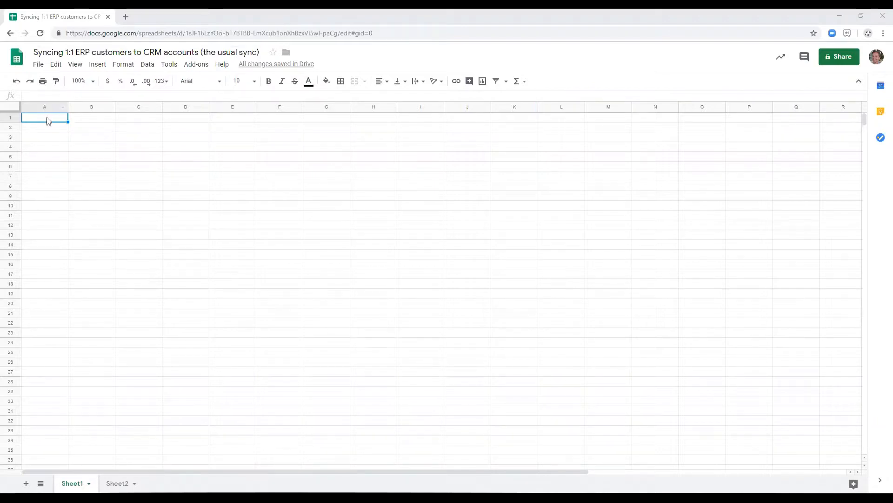
# Enter the heading ERP in A1 and fill A1:F1 with yellow.
pyautogui.write('ERP')
pyautogui.press('Return')
pyautogui.press('Up')
pyautogui.hotkey('shift', 'Right')
pyautogui.hotkey('shift', 'Right')
pyautogui.hotkey('shift', 'Right')
pyautogui.hotkey('shift', 'Right')
pyautogui.hotkey('shift', 'Right')
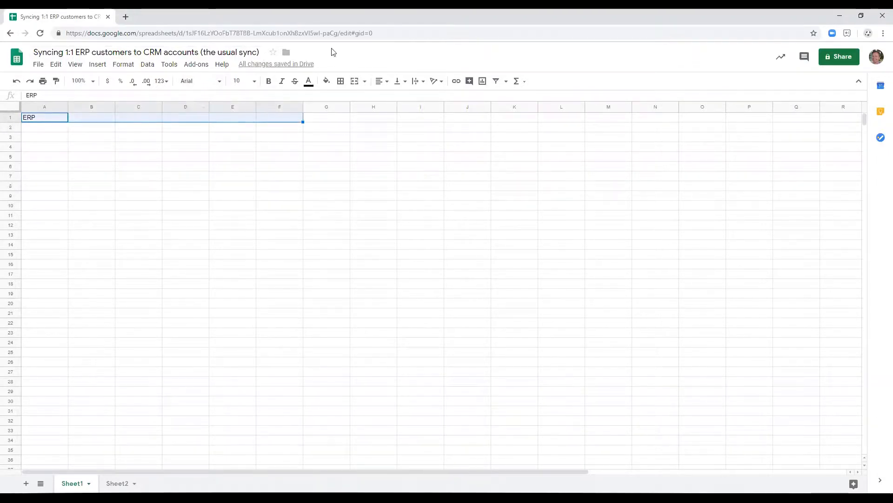
pyautogui.click(327, 80)
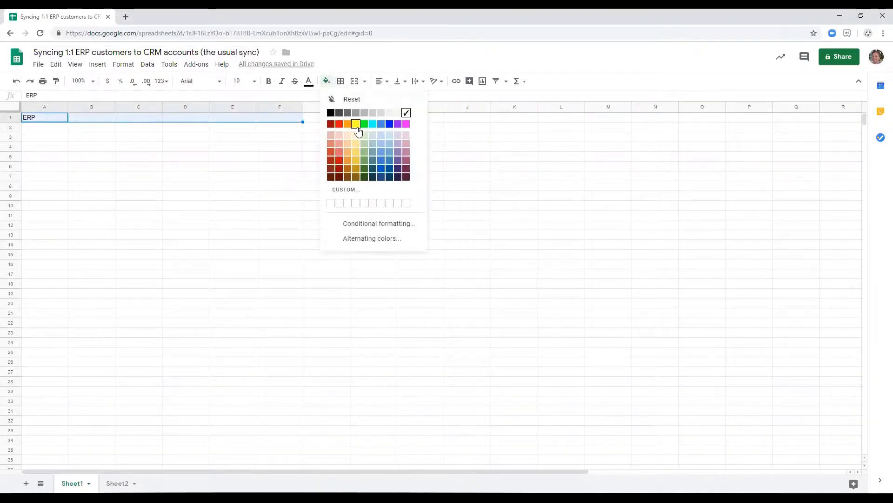
pyautogui.click(356, 123)
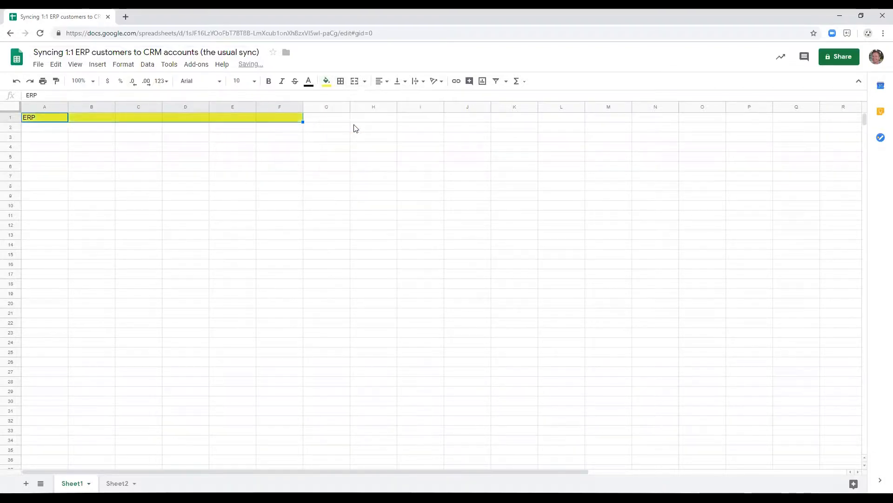
# Enter the heading CRM in I1 and fill I1:N1 with light blue.
pyautogui.press('Right')
pyautogui.press('Right')
pyautogui.press('Right')
pyautogui.press('Right')
pyautogui.press('Right')
pyautogui.press('Right')
pyautogui.press('Right')
pyautogui.press('Right')
pyautogui.write('CRM')
pyautogui.hotkey('shift', 'Right')
pyautogui.hotkey('shift', 'Right')
pyautogui.hotkey('shift', 'Right')
pyautogui.hotkey('shift', 'Right')
pyautogui.hotkey('shift', 'Right')
pyautogui.click(326, 81)
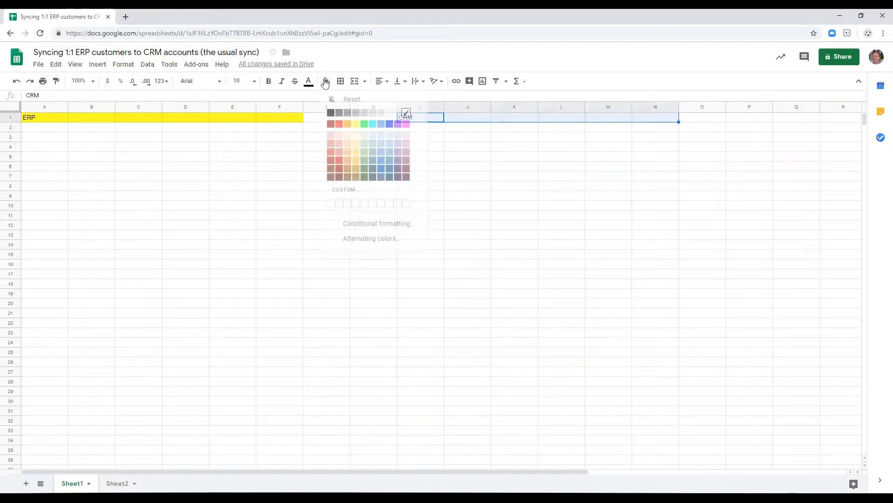
pyautogui.click(389, 132)
# Enter the table title ARCustomers in A3 under the ERP heading.
pyautogui.click(45, 138)
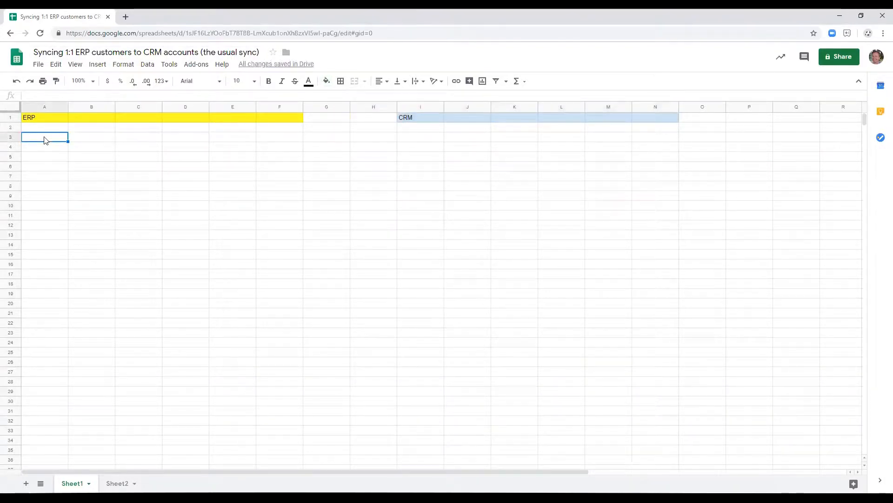
pyautogui.write('C')
pyautogui.write('R')
pyautogui.write('Customers')
pyautogui.press('Return')
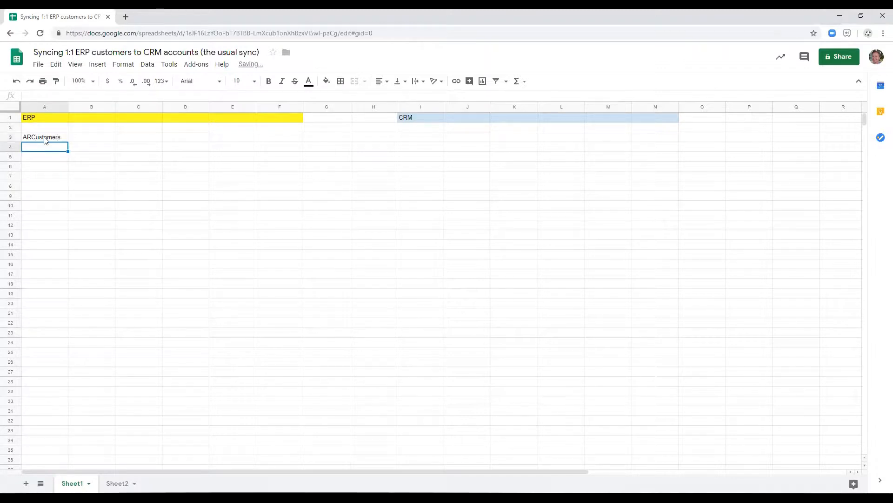
# Add the column headers AR Customer Code in A4 and Name in B4.
pyautogui.write('AR C')
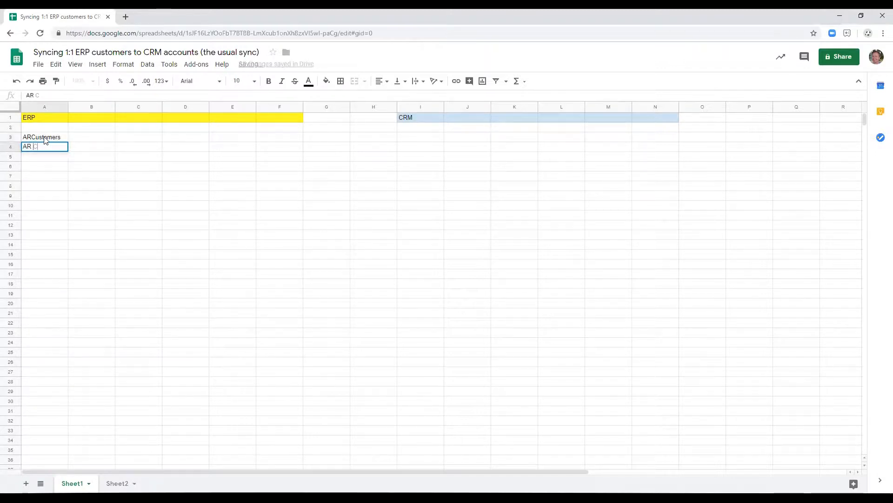
pyautogui.write('ustomer Code')
pyautogui.press('Tab')
pyautogui.write('Name')
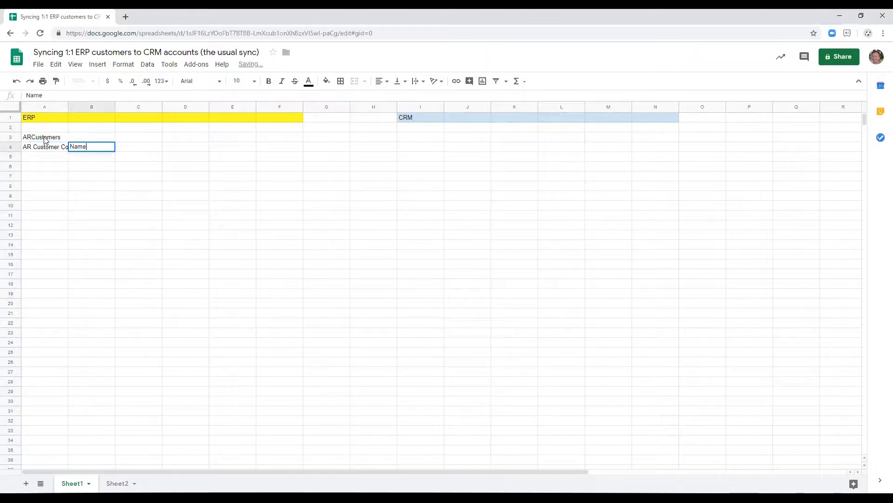
# Add the column headers Billing Addr in C4 and Shipping Addr in D4.
pyautogui.press('Tab')
pyautogui.write('Billing Addr')
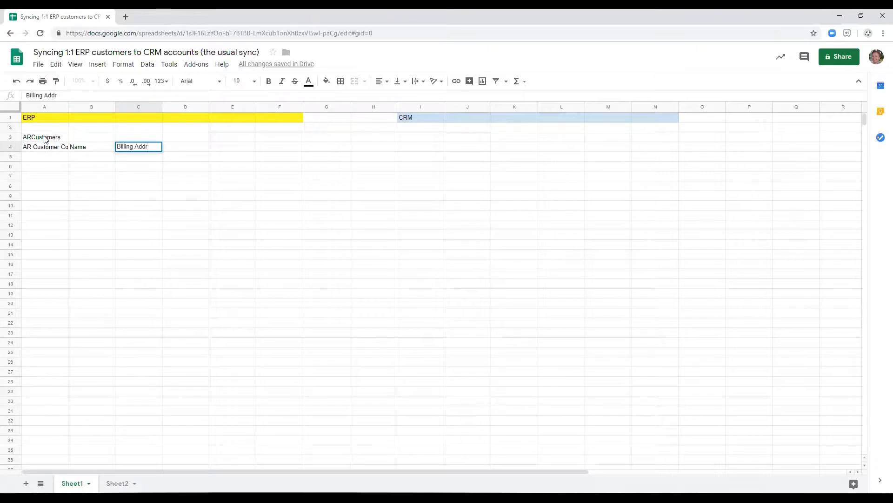
pyautogui.press('Tab')
pyautogui.write('Shipppin')
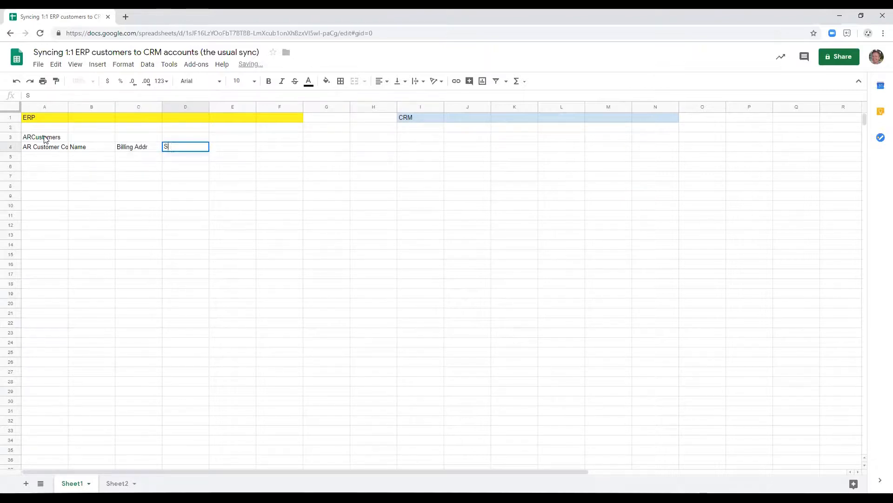
pyautogui.press('BackSpace')
pyautogui.press('BackSpace')
pyautogui.press('BackSpace')
pyautogui.write('ing Addr')
pyautogui.press('Return')
# Fill the ARCustomers title and header rows, A3:D4, with yellow.
pyautogui.click(45, 139)
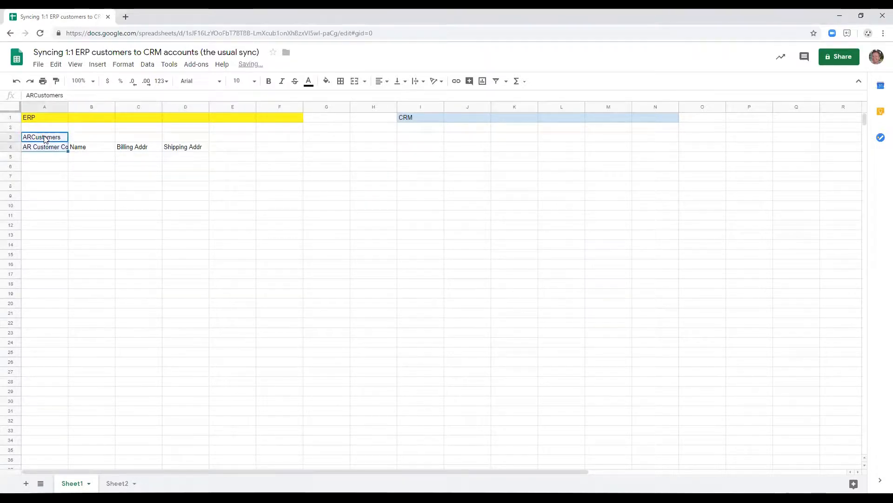
pyautogui.hotkey('shift', 'Down')
pyautogui.hotkey('shift', 'Right')
pyautogui.hotkey('shift', 'Right')
pyautogui.hotkey('shift', 'Right')
pyautogui.hotkey('shift', 'Right')
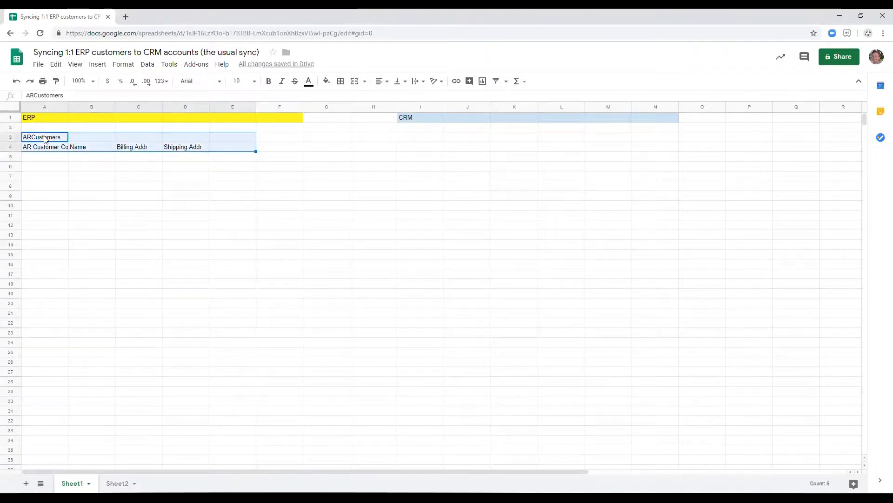
pyautogui.hotkey('shift', 'Left')
pyautogui.click(327, 81)
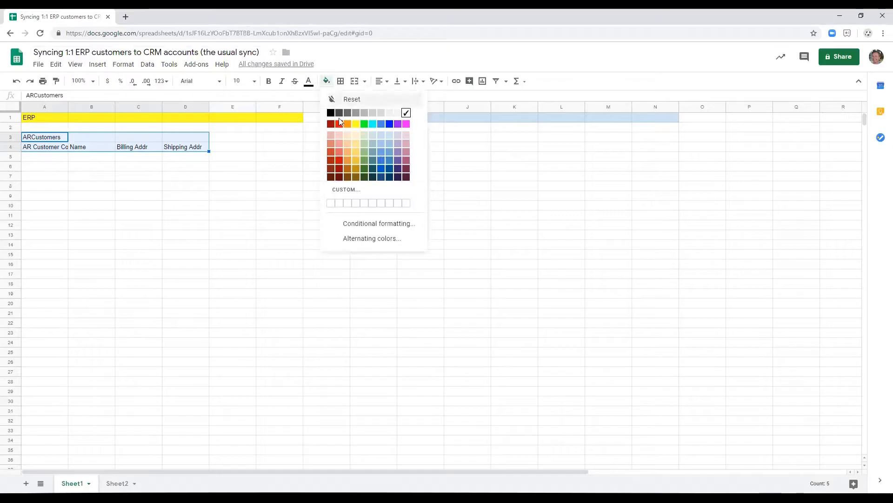
pyautogui.click(356, 126)
# Enter the table title Accounts in I3 under the CRM heading.
pyautogui.click(404, 140)
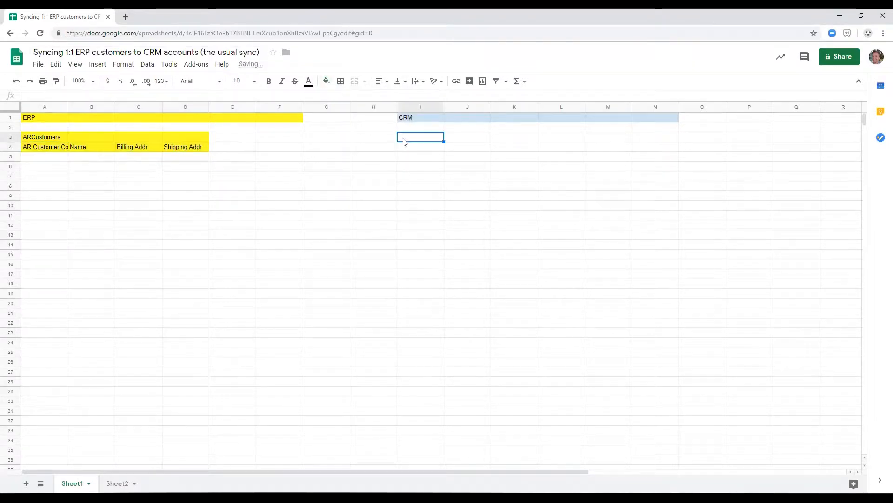
pyautogui.write('Accounts')
pyautogui.press('Return')
# Add the column headers AR Customer Code in I4 and Name in J4.
pyautogui.write('AR Customer Code')
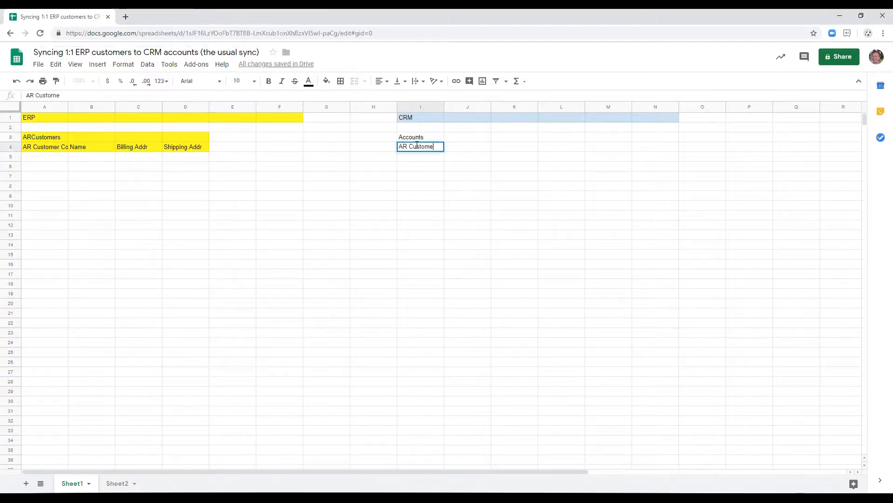
pyautogui.press('Return')
pyautogui.press('Up')
pyautogui.press('Right')
pyautogui.write('Name')
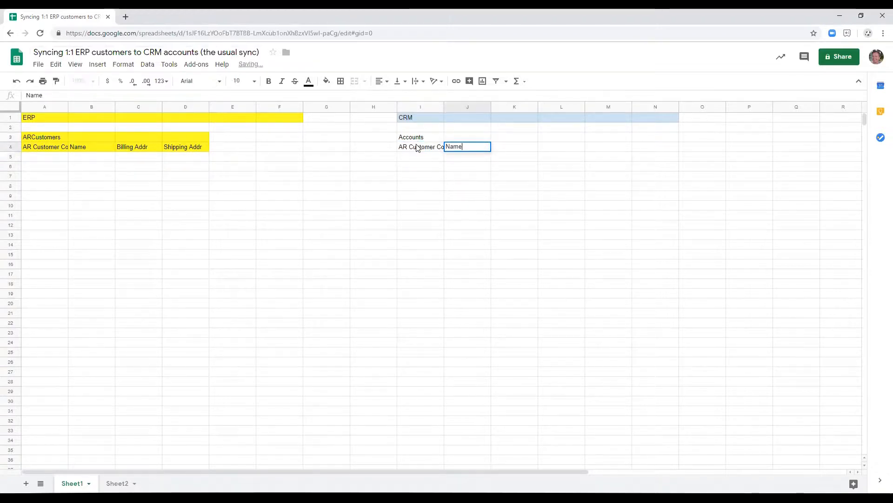
# Add the column headers Billing Addr in K4 and Shipping Addr in L4.
pyautogui.press('Tab')
pyautogui.write('SHip')
pyautogui.press('BackSpace')
pyautogui.press('BackSpace')
pyautogui.press('BackSpace')
pyautogui.press('BackSpace')
pyautogui.press('BackSpace')
pyautogui.write('Bill')
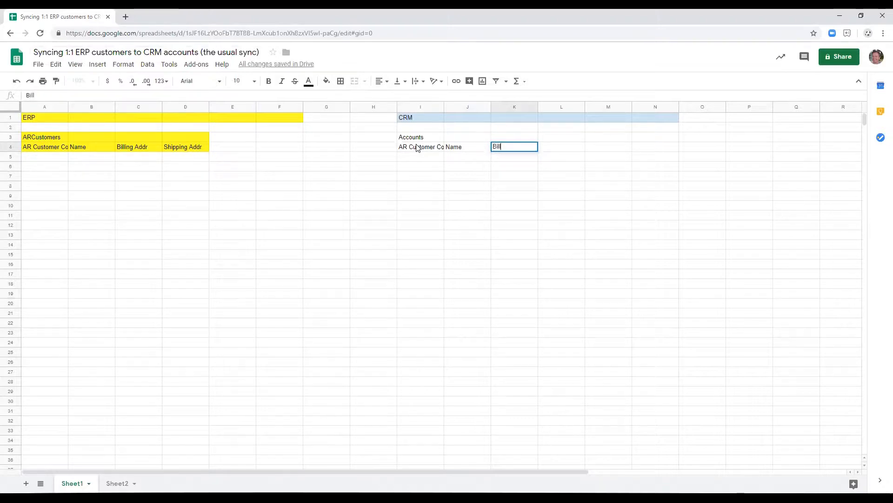
pyautogui.write('ing Sddr')
pyautogui.press('Tab')
pyautogui.write('Shipping Addr')
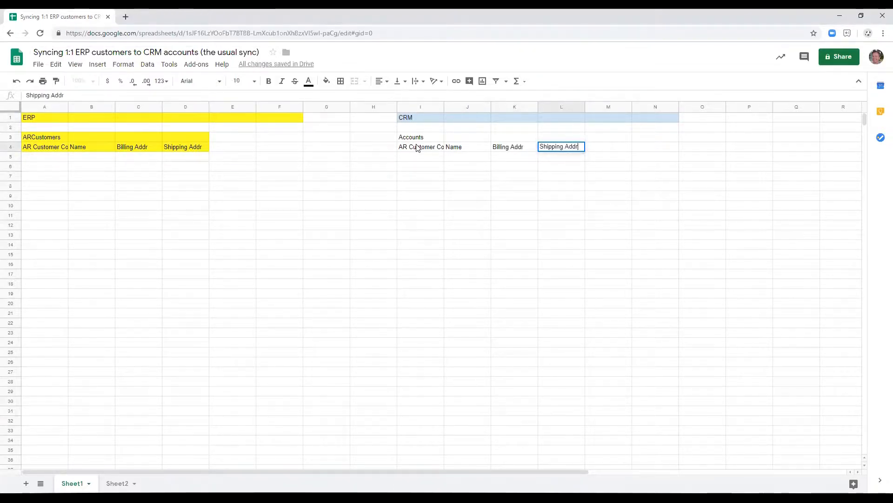
# Fill the Accounts title and header rows, I3:L4, with light blue and widen column A to fit its header.
pyautogui.press('Up')
pyautogui.press('Left')
pyautogui.press('Left')
pyautogui.press('Left')
pyautogui.hotkey('shift', 'Down')
pyautogui.hotkey('shift', 'Right')
pyautogui.hotkey('shift', 'Right')
pyautogui.hotkey('shift', 'Right')
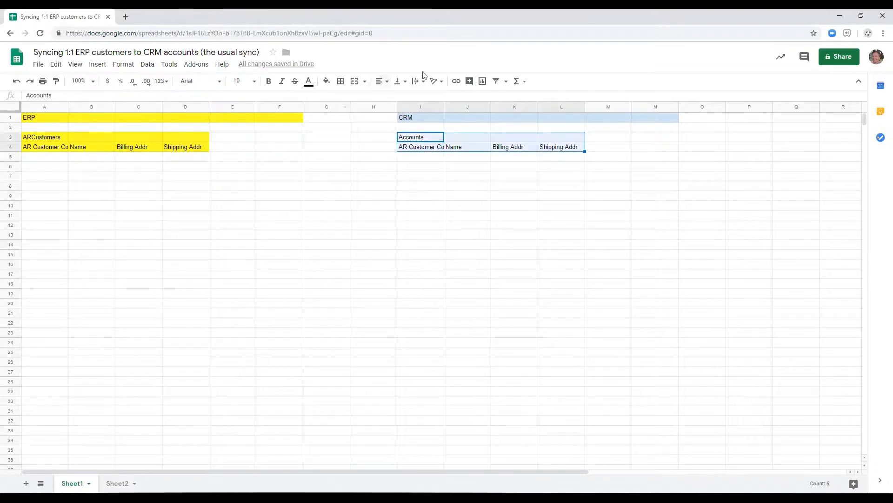
pyautogui.click(327, 81)
pyautogui.click(388, 136)
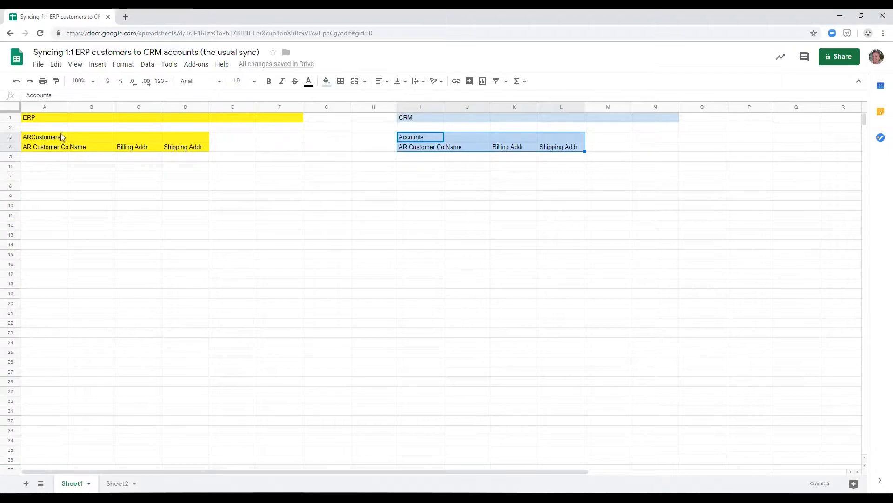
pyautogui.moveTo(68, 110); pyautogui.dragTo(77, 109)
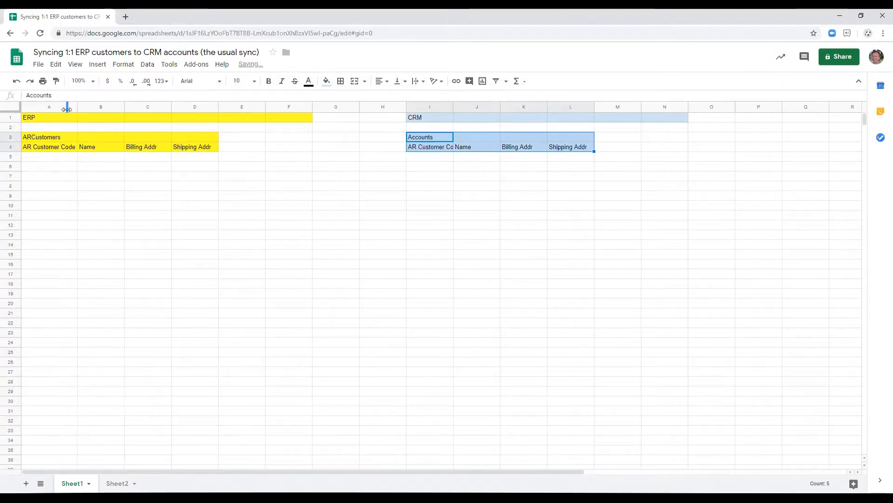
# Add the first ERP customer in row 5 with its AR customer code, the name Acme Inc and its billing address.
pyautogui.click(56, 158)
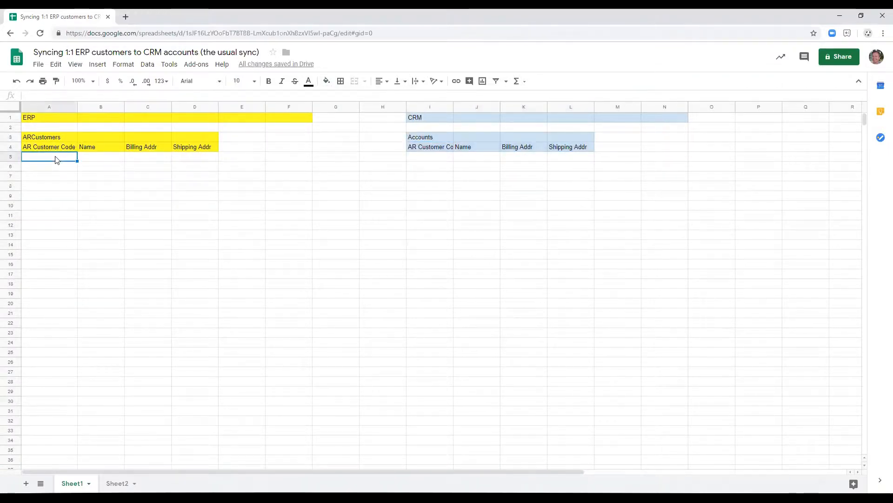
pyautogui.write('100')
pyautogui.press('Return')
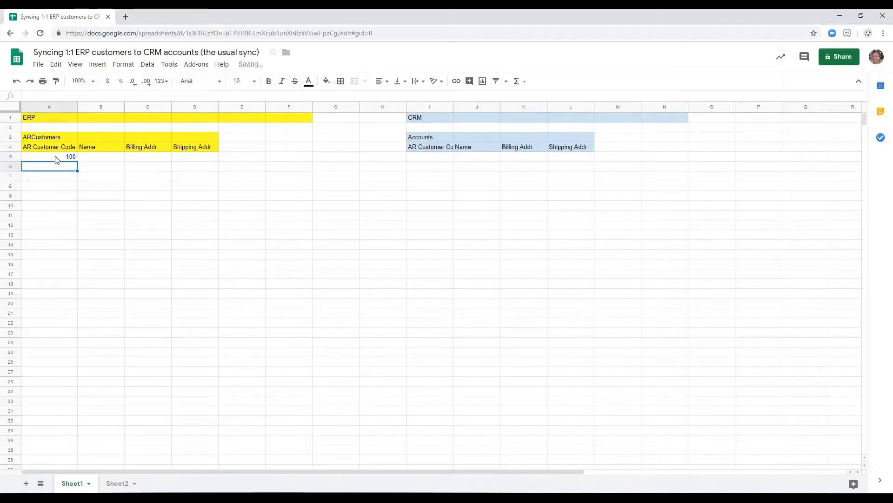
pyautogui.press('Up')
pyautogui.press('Right')
pyautogui.write('Acme Inc')
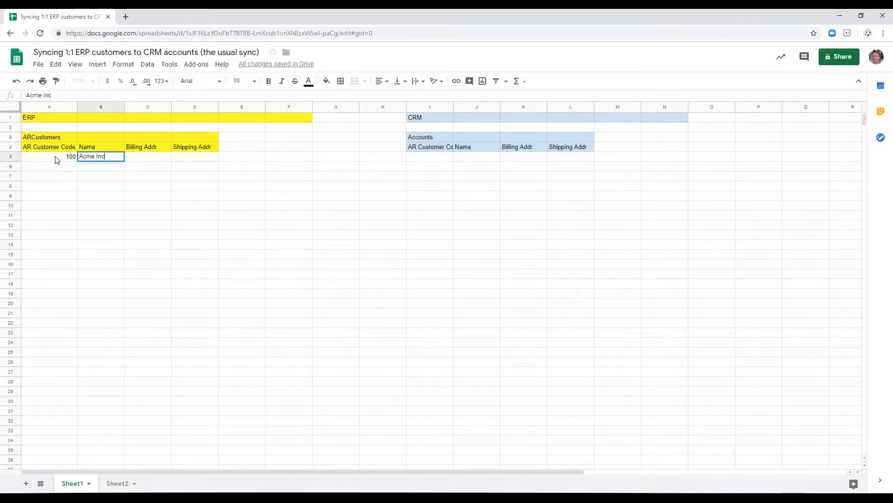
pyautogui.press('Tab')
pyautogui.write('100 Main St,')
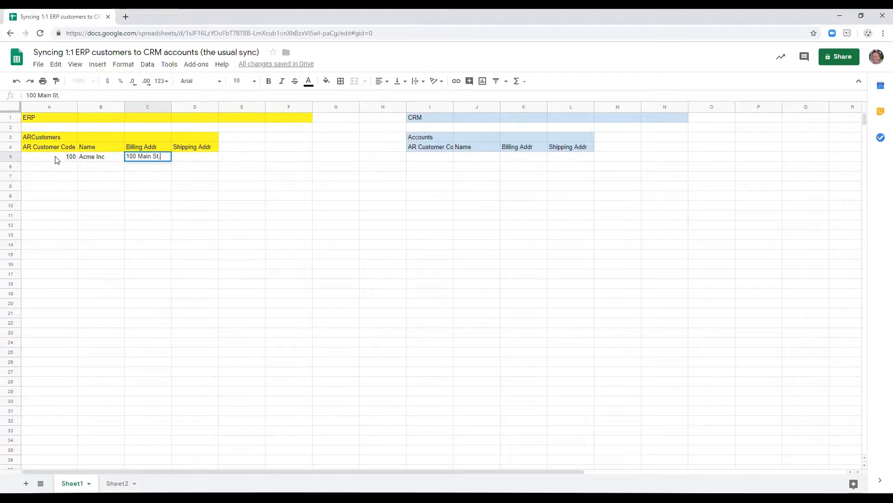
pyautogui.write(' NY')
pyautogui.press('Tab')
# Add the second ERP customer in row 6 with its AR customer code, the name Independent Inc and its billing address.
pyautogui.press('Left')
pyautogui.press('Return')
pyautogui.write('200')
pyautogui.press('Tab')
pyautogui.write('Independent Inc')
pyautogui.press('Tab')
pyautogui.write('200 ')
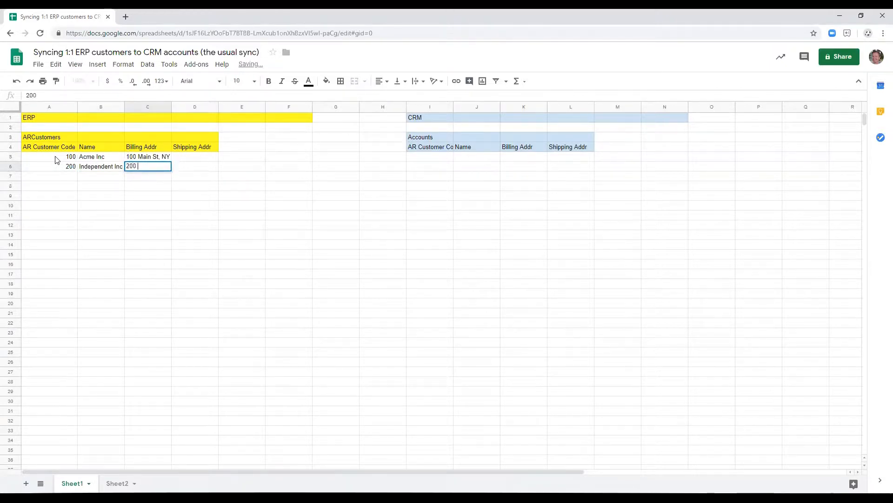
pyautogui.write('South St, NY')
pyautogui.press('Return')
# Add the third ERP customer in row 7 with its AR customer code, the name XYX Processing LLC and its billing address.
pyautogui.write('300')
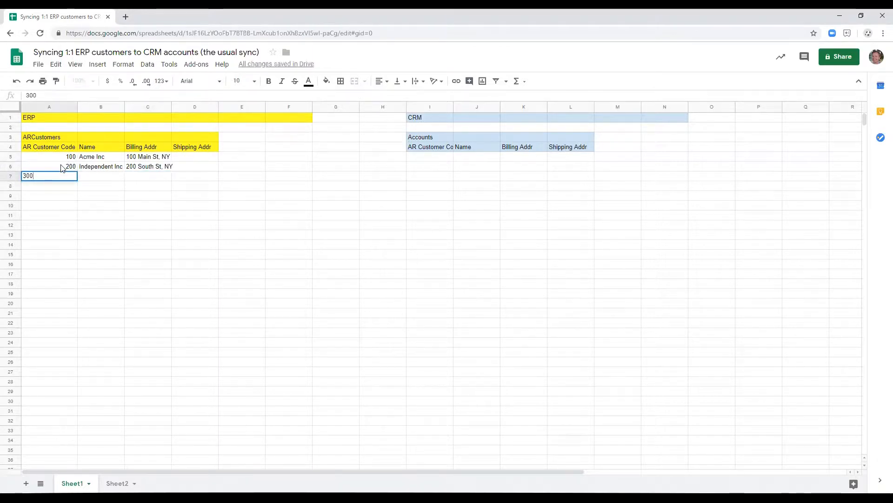
pyautogui.press('Tab')
pyautogui.write('XY')
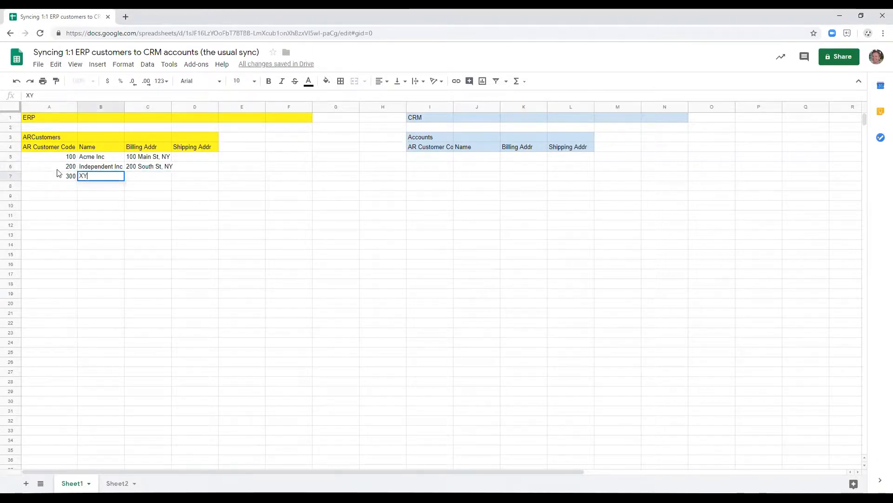
pyautogui.write('X Processing LLC')
pyautogui.press('Return')
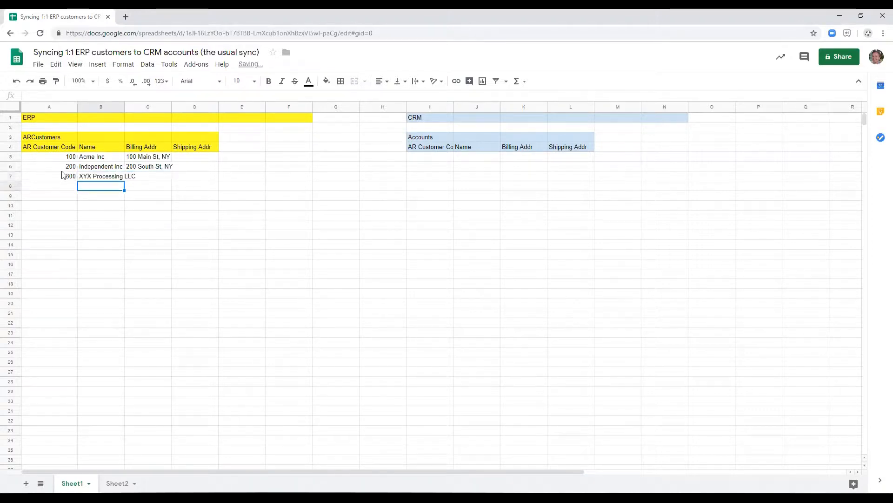
pyautogui.press('Up')
pyautogui.press('Right')
pyautogui.write('300 4th St, CA')
pyautogui.press('Return')
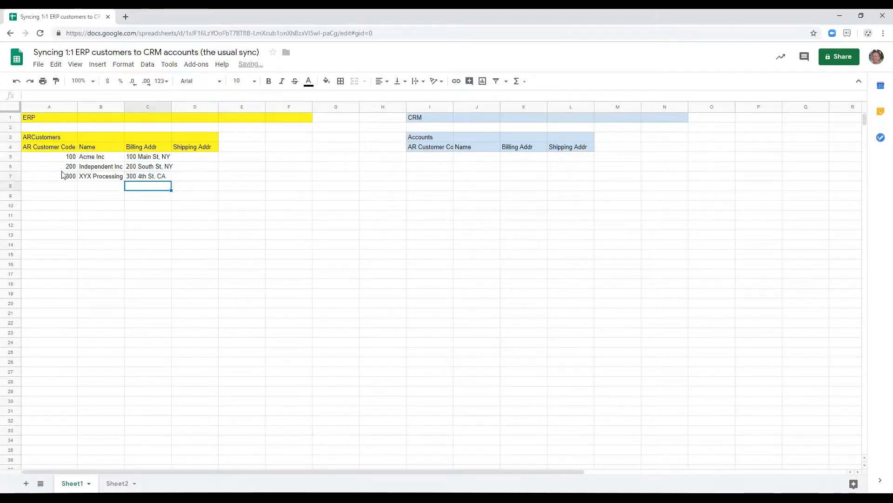
# Add the fourth ERP customer in row 8 with its AR customer code, the name Big ERP Inc and its billing address.
pyautogui.press('Left')
pyautogui.press('Left')
pyautogui.write('400')
pyautogui.press('Tab')
pyautogui.write('Big ERP')
pyautogui.press('Tab')
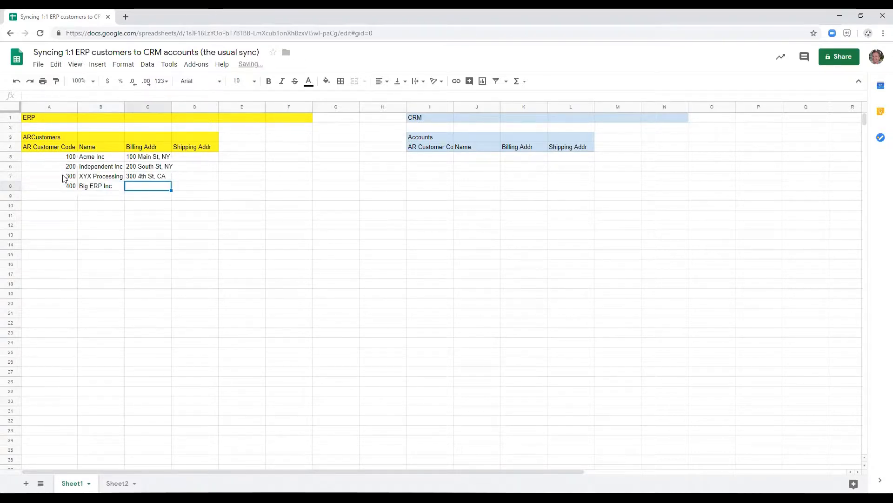
pyautogui.write('400')
pyautogui.click(64, 178)
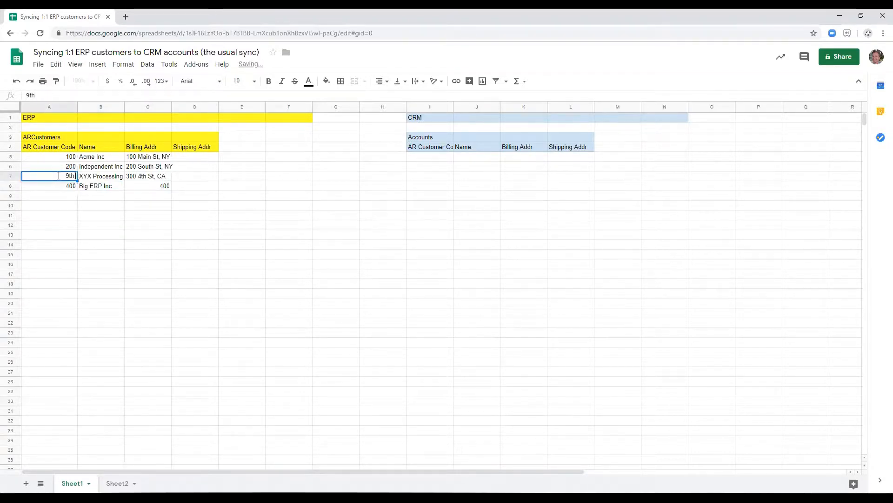
pyautogui.doubleClick(164, 186)
pyautogui.write('9th')
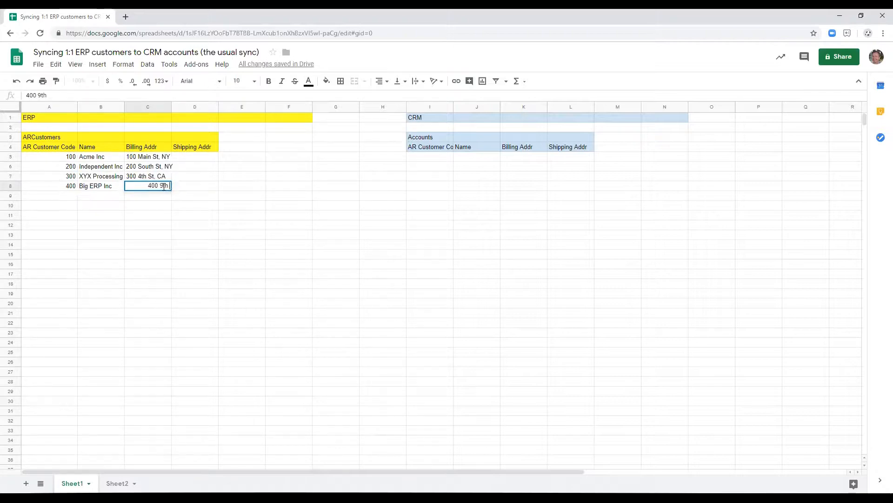
pyautogui.write(' St, CA')
pyautogui.press('Return')
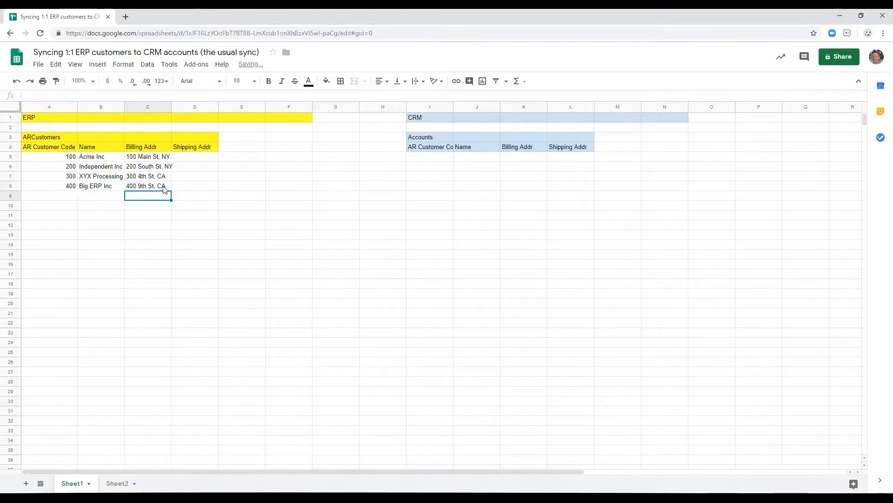
# Copy the four customers' billing addresses from C5:C8 into the Shipping Addr column, D5:D8.
pyautogui.press('Up')
pyautogui.hotkey('shift', 'Up')
pyautogui.hotkey('shift', 'Up')
pyautogui.hotkey('shift', 'Up')
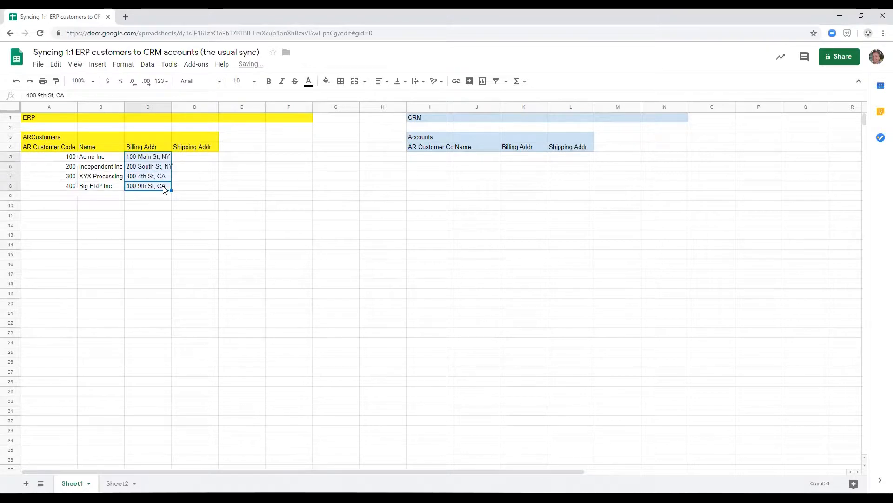
pyautogui.hotkey('ctrl', 'c')
pyautogui.press('Right')
pyautogui.press('Up')
pyautogui.press('Up')
pyautogui.press('Up')
pyautogui.hotkey('ctrl', 'v')
pyautogui.press('Down')
pyautogui.press('Right')
pyautogui.press('Right')
pyautogui.press('Left')
pyautogui.press('Left')
pyautogui.press('Left')
pyautogui.press('Left')
pyautogui.press('Left')
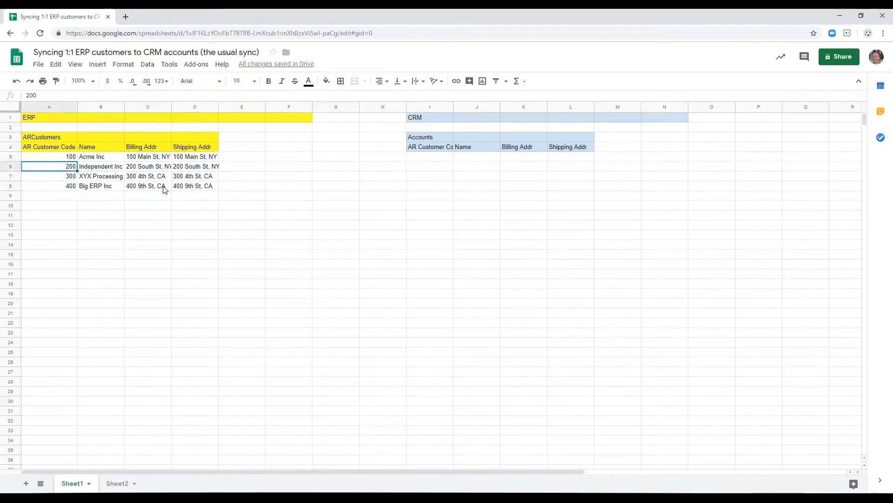
# Move the whole ARCustomers table, title and headers included, one column over so it starts in column B.
pyautogui.click(51, 138)
pyautogui.hotkey('shift', 'Down')
pyautogui.hotkey('shift', 'Down')
pyautogui.hotkey('shift', 'Down')
pyautogui.hotkey('shift', 'Down')
pyautogui.hotkey('shift', 'Down')
pyautogui.hotkey('shift', 'Right')
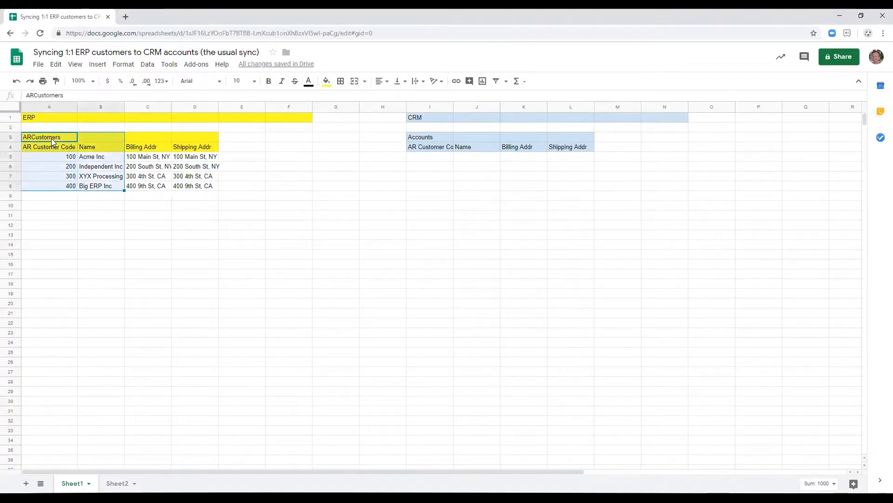
pyautogui.hotkey('shift', 'Right')
pyautogui.hotkey('shift', 'Right')
pyautogui.hotkey('ctrl', 'x')
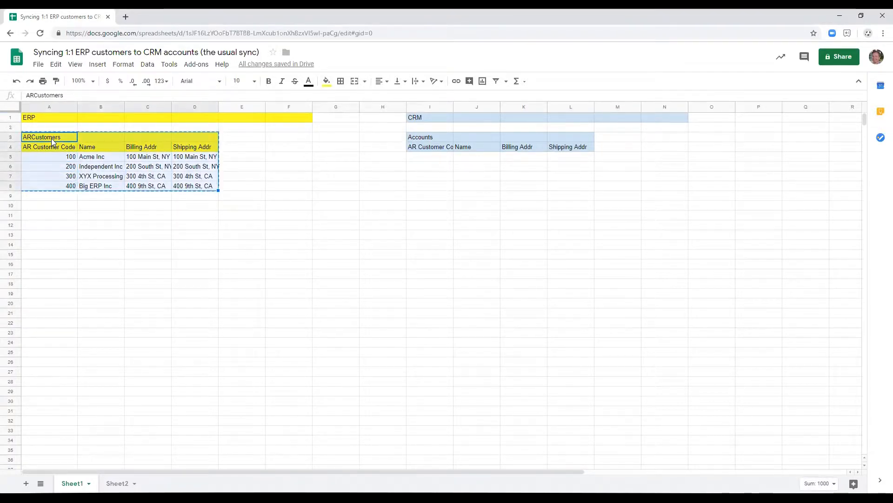
pyautogui.press('Right')
pyautogui.hotkey('ctrl', 'v')
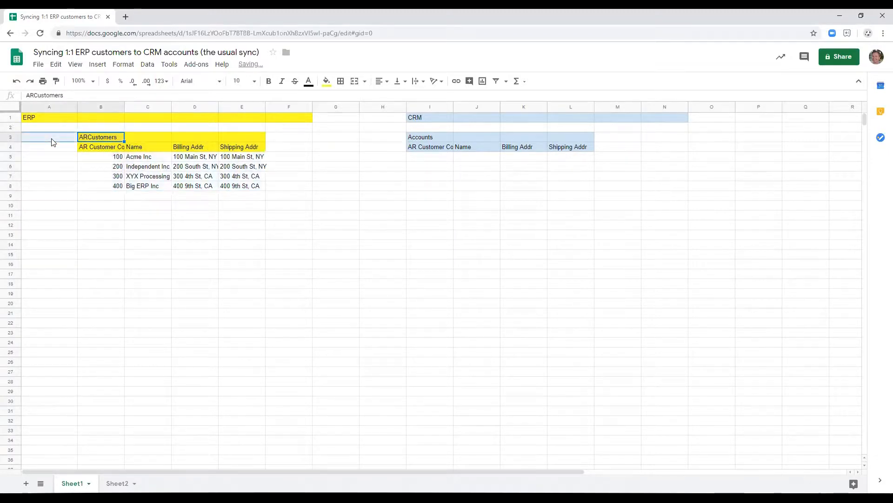
# Copy the ARCustomers title back into A3 and clear it from B3.
pyautogui.hotkey('ctrl', 'c')
pyautogui.press('Left')
pyautogui.hotkey('ctrl', 'v')
pyautogui.press('Right')
pyautogui.press('Delete')
# Fill A4 with yellow and enter the header Co Code / Division.
pyautogui.press('Down')
pyautogui.press('Left')
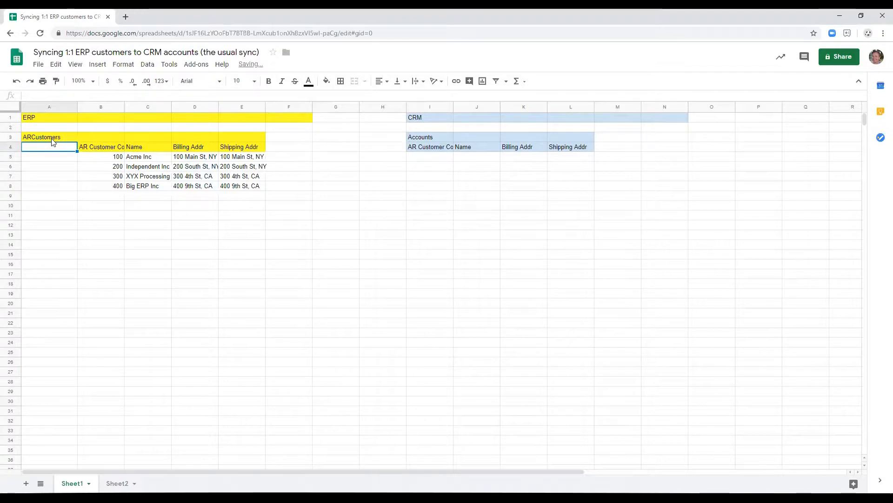
pyautogui.click(325, 83)
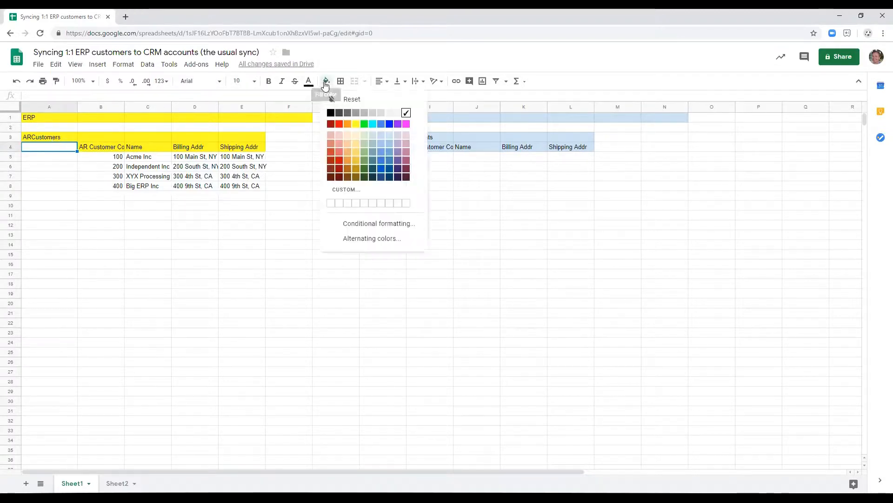
pyautogui.click(359, 124)
pyautogui.write('C')
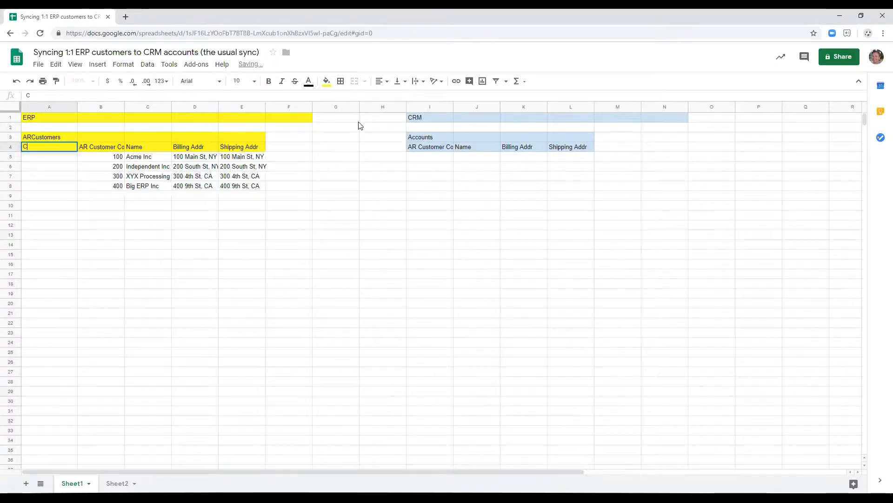
pyautogui.write('o Code / Division')
pyautogui.press('Return')
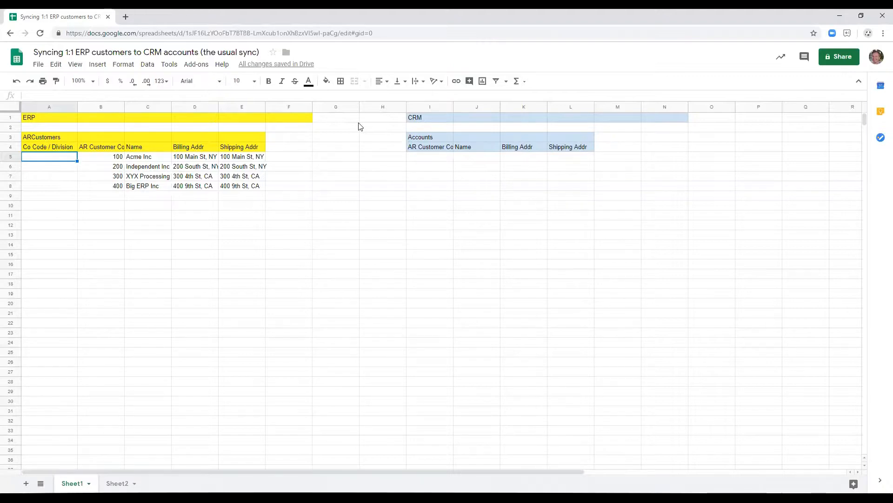
# Fill the Co Code / Division cells of the four ERP customers with 10.
pyautogui.press('Right')
pyautogui.press('Left')
pyautogui.press('Up')
pyautogui.press('Down')
pyautogui.write('00')
pyautogui.write('10')
pyautogui.press('Return')
pyautogui.press('Up')
pyautogui.hotkey('ctrl', 'c')
pyautogui.press('Down')
pyautogui.hotkey('shift', 'Down')
pyautogui.hotkey('shift', 'Down')
pyautogui.hotkey('ctrl', 'v')
pyautogui.press('Up')
# Set the Co Code / Division to A for all four ERP customers in A5:A8.
pyautogui.write('A')
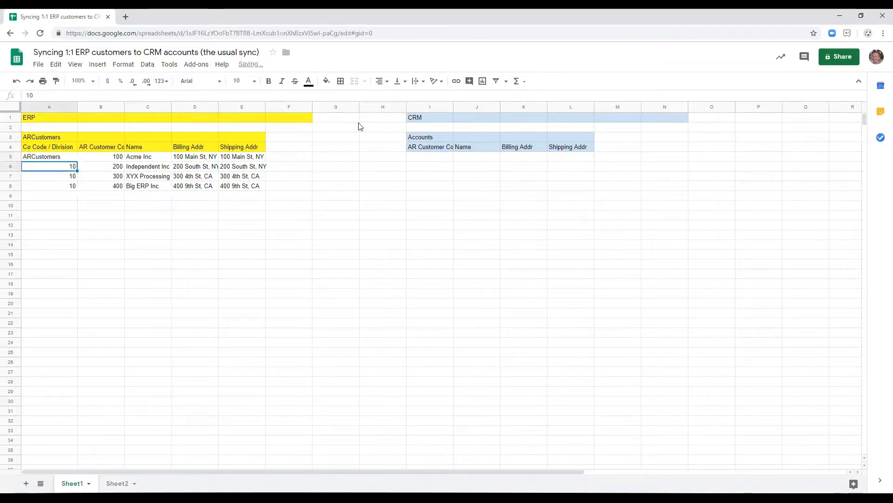
pyautogui.press('Return')
pyautogui.press('Up')
pyautogui.hotkey('ctrl', 'c')
pyautogui.press('Down')
pyautogui.hotkey('shift', 'Down')
pyautogui.hotkey('shift', 'Down')
pyautogui.hotkey('ctrl', 'v')
pyautogui.press('Up')
pyautogui.press('Right')
pyautogui.press('Right')
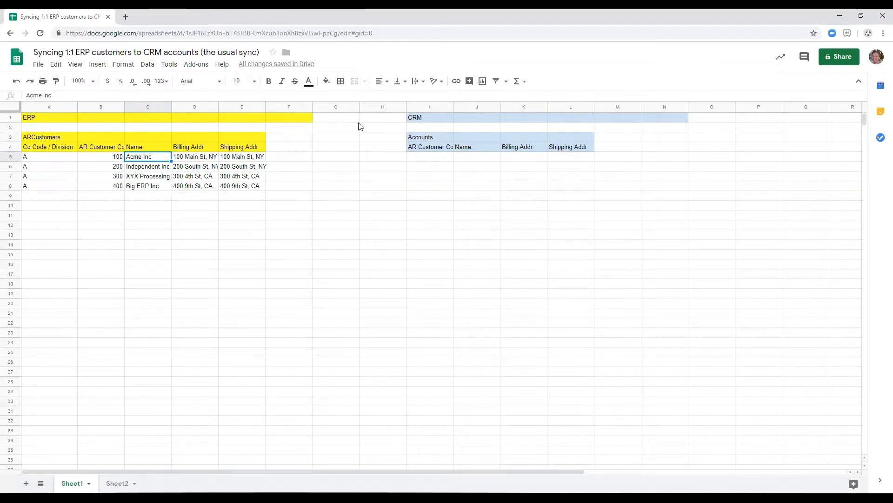
# Copy the four customers' codes, names and addresses from B5:E8 into the CRM Accounts table starting at I5.
pyautogui.click(104, 156)
pyautogui.hotkey('shift', 'Down')
pyautogui.hotkey('shift', 'Down')
pyautogui.hotkey('shift', 'Down')
pyautogui.hotkey('shift', 'Right')
pyautogui.hotkey('shift', 'Right')
pyautogui.hotkey('shift', 'Right')
pyautogui.hotkey('ctrl', 'c')
pyautogui.press('Right')
pyautogui.press('Right')
pyautogui.press('Right')
pyautogui.press('Right')
pyautogui.hotkey('ctrl', 'v')
# Fit the width of column I to its AR Customer Code header.
pyautogui.press('Left')
pyautogui.press('Left')
pyautogui.press('Left')
pyautogui.press('Left')
pyautogui.press('Left')
pyautogui.press('Left')
pyautogui.press('Right')
pyautogui.press('Right')
pyautogui.press('Right')
pyautogui.press('Right')
pyautogui.press('Right')
pyautogui.press('Right')
pyautogui.press('Right')
pyautogui.press('Left')
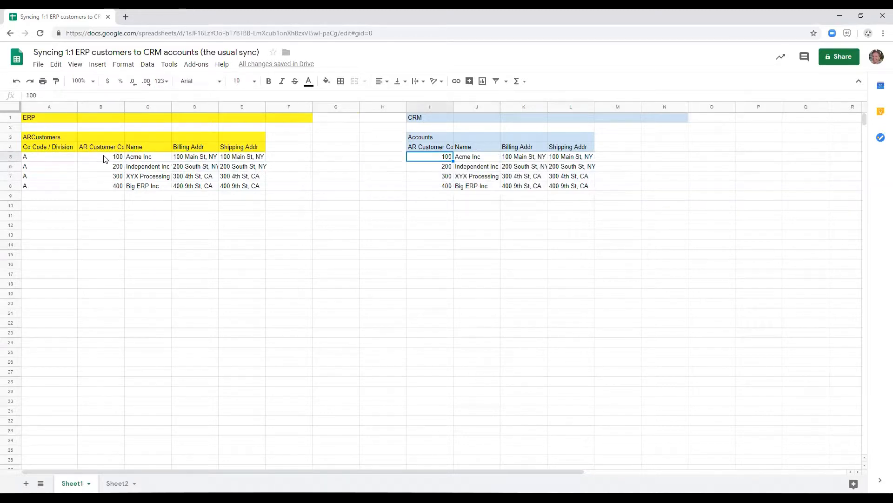
pyautogui.doubleClick(454, 107)
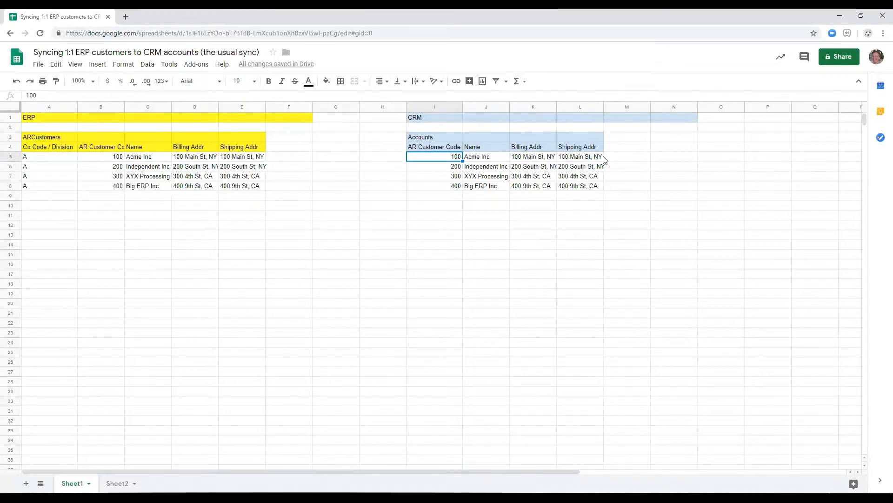
pyautogui.press('Left')
pyautogui.press('Left')
pyautogui.press('Left')
pyautogui.press('Up')
pyautogui.press('Left')
pyautogui.press('Right')
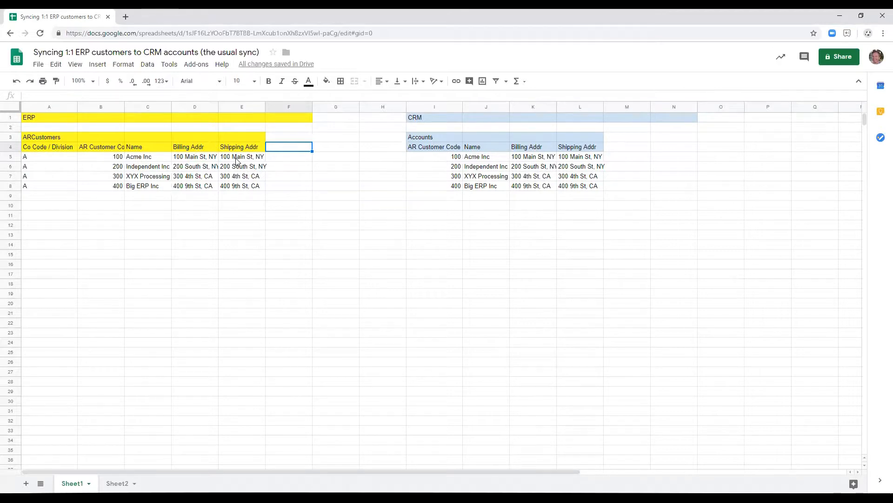
pyautogui.press('Down')
pyautogui.press('Up')
pyautogui.press('Up')
pyautogui.press('Down')
pyautogui.press('Right')
pyautogui.press('Right')
pyautogui.press('Right')
pyautogui.press('Right')
pyautogui.press('Left')
pyautogui.press('Left')
# Enter the table title ERP AR Customer in I10, below the CRM Accounts table.
pyautogui.press('Down')
pyautogui.press('Down')
pyautogui.press('Down')
pyautogui.press('Down')
pyautogui.press('Down')
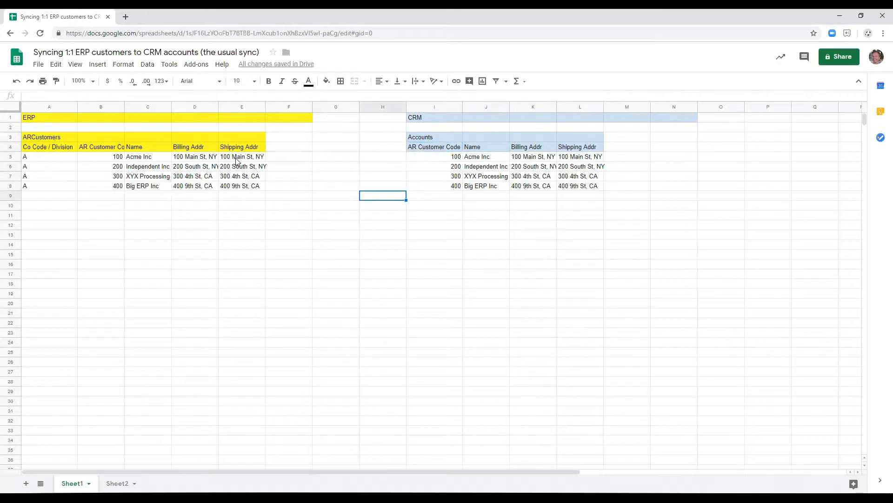
pyautogui.press('Down')
pyautogui.press('Right')
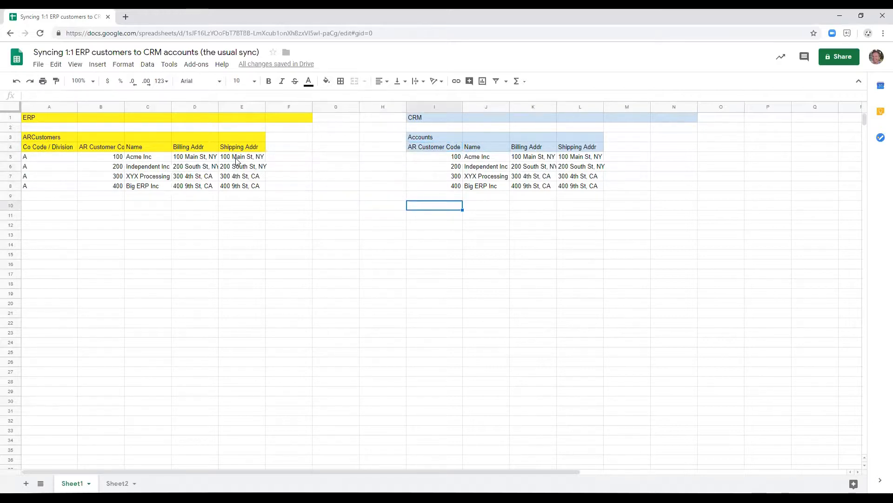
pyautogui.write('ERP AR Customer R')
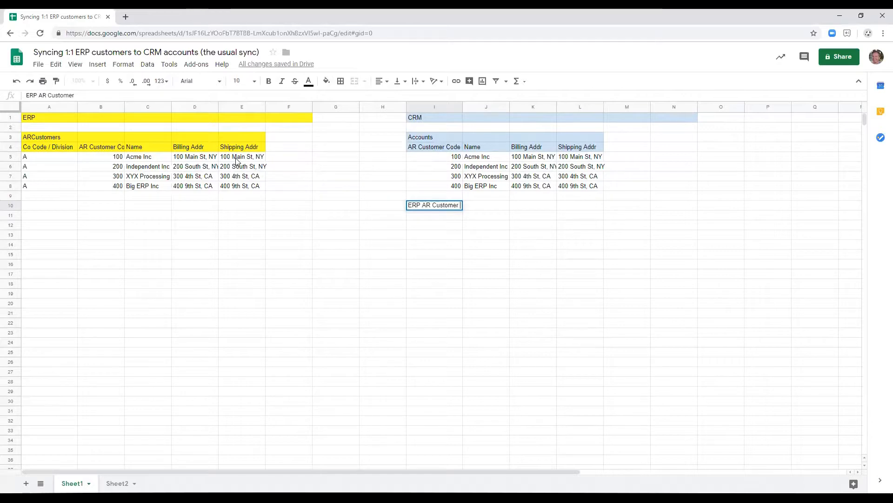
pyautogui.press('Return')
# Fill the ERP AR Customer title row, I10:L10, with light blue.
pyautogui.press('Up')
pyautogui.hotkey('shift', 'Right')
pyautogui.hotkey('shift', 'Right')
pyautogui.hotkey('shift', 'Right')
pyautogui.hotkey('shift', 'Left')
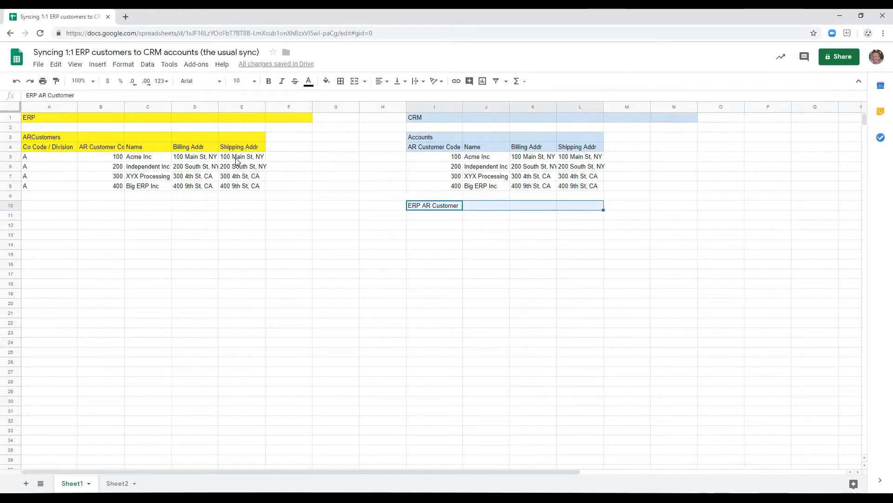
pyautogui.click(327, 82)
pyautogui.click(382, 137)
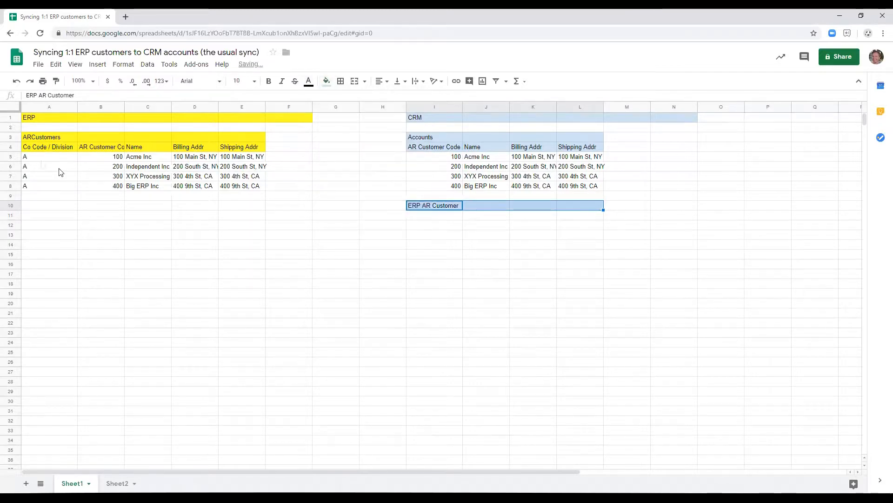
# Copy the four customers' codes, names and addresses into I11:L14 under the ERP AR Customer title.
pyautogui.click(24, 158)
pyautogui.press('Down')
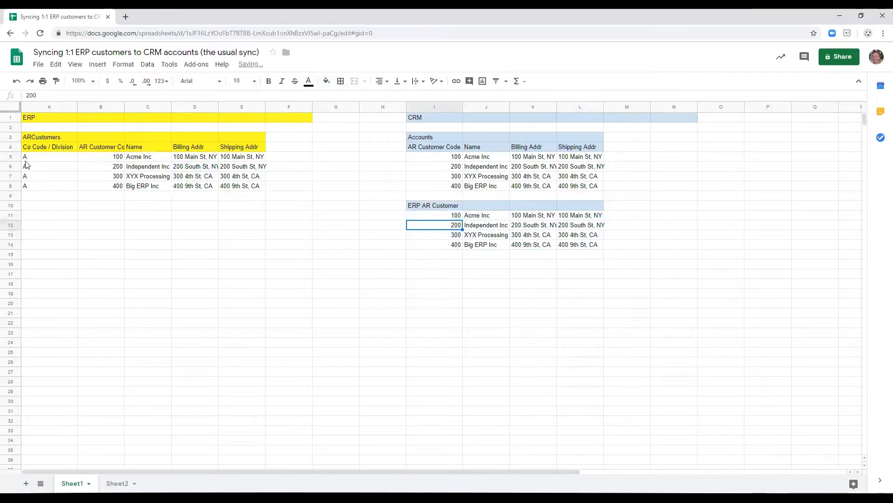
pyautogui.press('Up')
pyautogui.press('Up')
pyautogui.press('Up')
pyautogui.press('Up')
pyautogui.press('Up')
pyautogui.press('Up')
pyautogui.press('Down')
pyautogui.press('Down')
pyautogui.press('Down')
pyautogui.press('Down')
# Add a Balance header in F4 of the ARCustomers table and fill it with yellow.
pyautogui.press('Left')
pyautogui.press('Up')
pyautogui.press('Up')
pyautogui.press('Left')
pyautogui.press('Left')
pyautogui.press('Up')
pyautogui.press('Up')
pyautogui.press('Up')
pyautogui.press('Up')
pyautogui.write('Balance')
pyautogui.press('Return')
pyautogui.press('Up')
pyautogui.hotkey('shift', 'Left')
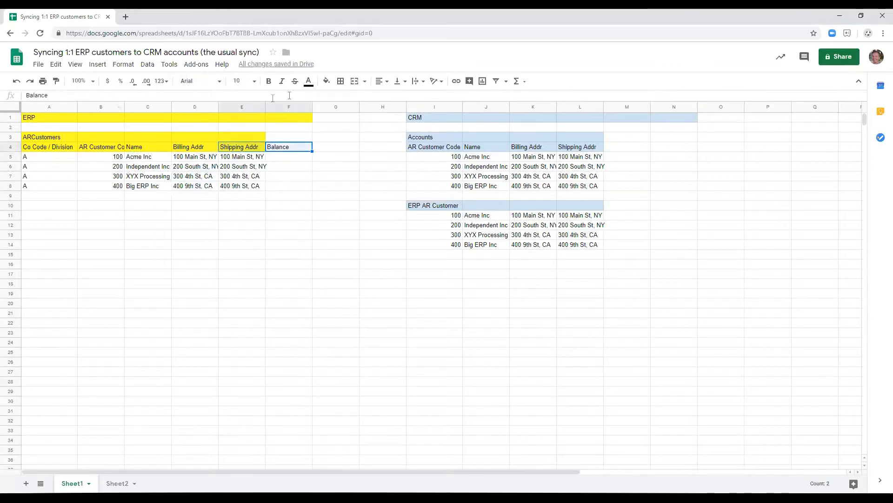
pyautogui.click(327, 81)
pyautogui.click(357, 128)
# Add the headers 60 Days in G4 and 90 Days in H4 of the ARCustomers table.
pyautogui.hotkey('shift', 'Right')
pyautogui.press('Right')
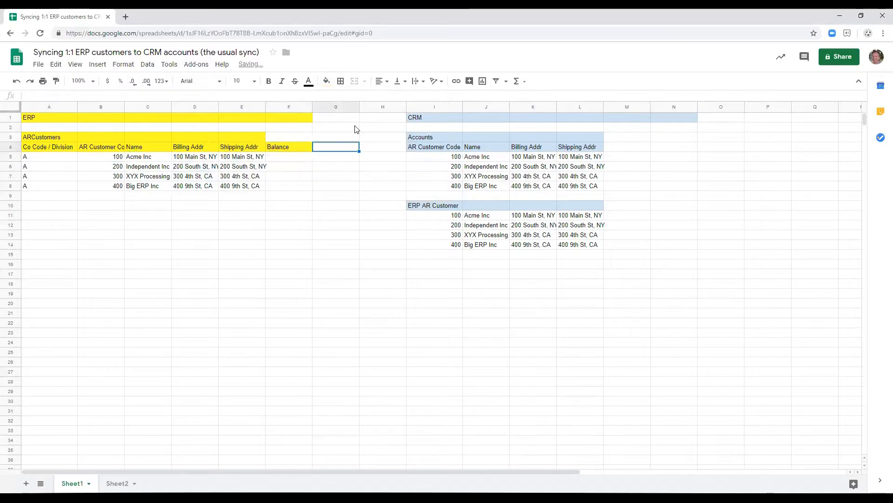
pyautogui.write('60 Days')
pyautogui.press('Right')
pyautogui.write('90 Days')
pyautogui.press('Return')
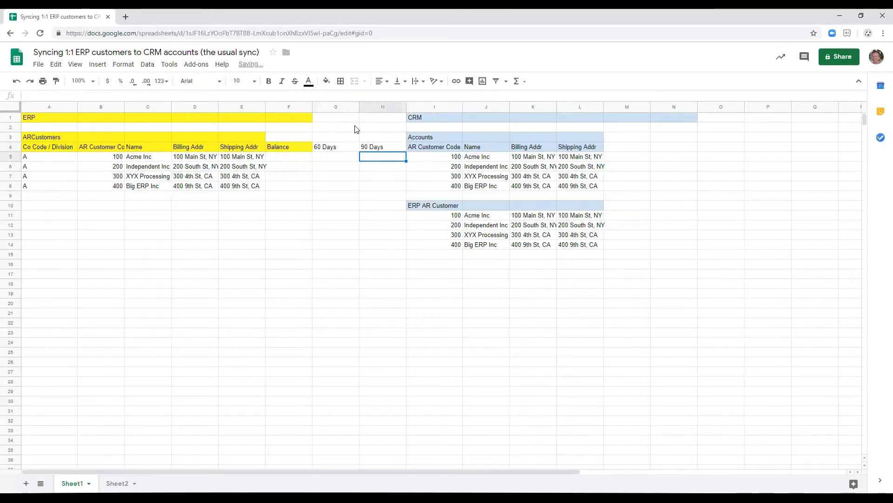
# Insert one column before column I and fill the 60 Days and 90 Days headers with yellow.
pyautogui.rightClick(417, 111)
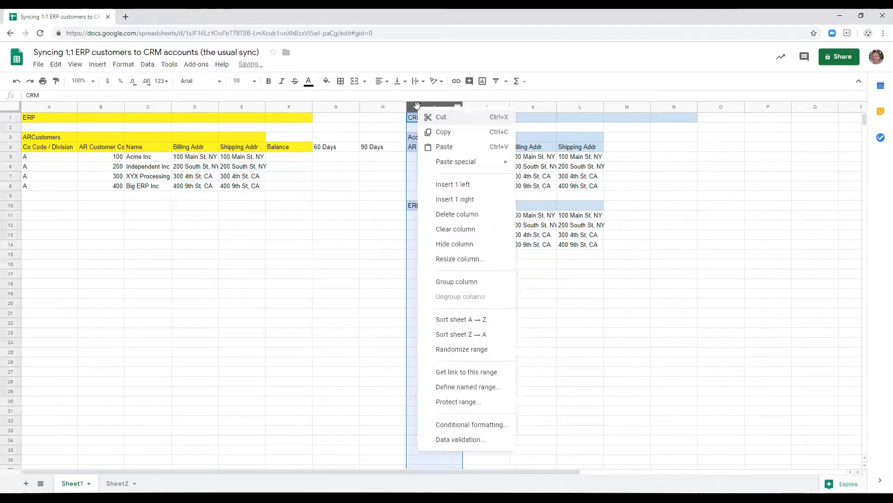
pyautogui.click(466, 184)
pyautogui.click(363, 146)
pyautogui.moveTo(363, 146); pyautogui.dragTo(331, 149)
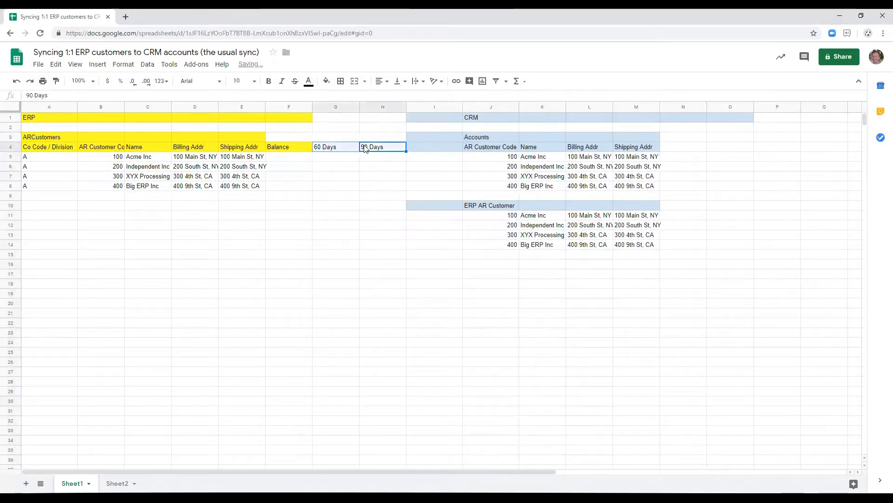
pyautogui.click(326, 81)
pyautogui.click(356, 139)
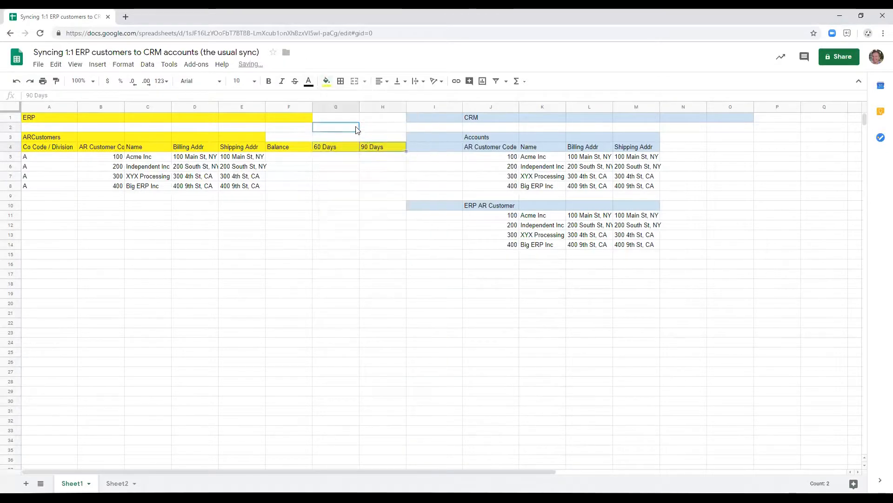
# Enter a Balance of $199.22 in currency format for all four customers in F5:F8.
pyautogui.click(354, 128)
pyautogui.click(299, 161)
pyautogui.write('199')
pyautogui.press('Return')
pyautogui.doubleClick(299, 157)
pyautogui.write('.22')
pyautogui.click(106, 84)
pyautogui.hotkey('shift', 'Down')
pyautogui.hotkey('shift', 'Down')
pyautogui.hotkey('shift', 'Down')
pyautogui.hotkey('ctrl', 'd')
# Enter $100 under 60 Days and $99.22 under 90 Days for all four customers in the ARCustomers table.
pyautogui.press('Right')
pyautogui.write('$100')
pyautogui.press('Return')
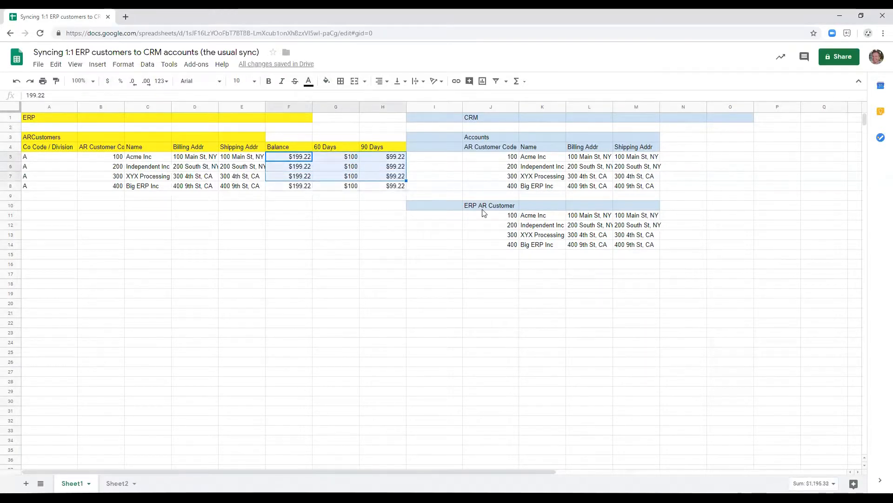
# Copy the Balance, 60 Days and 90 Days headers and amounts from F4:H8 to N10:P14 beside the ERP AR Customer table.
pyautogui.hotkey('ctrl', 'c')
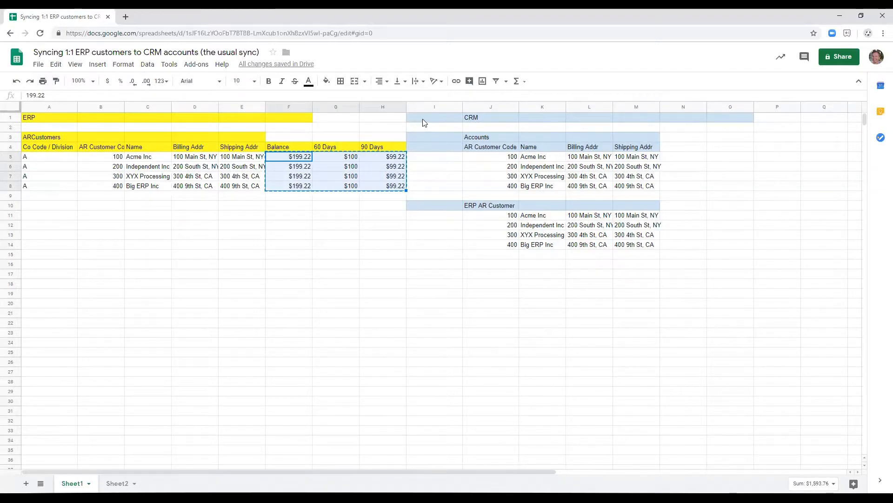
pyautogui.click(298, 147)
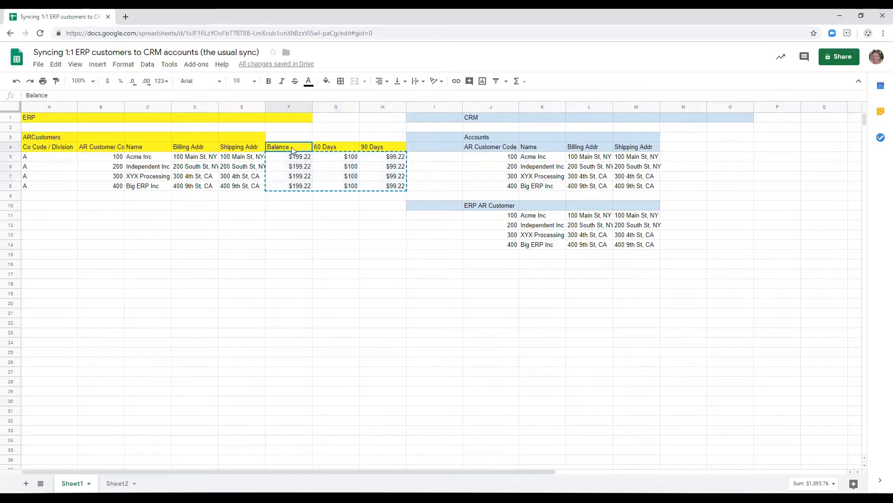
pyautogui.click(679, 206)
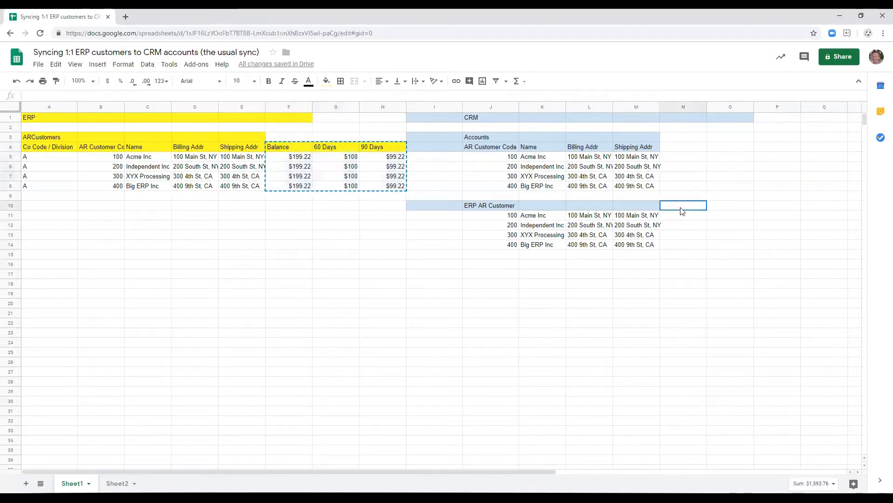
pyautogui.hotkey('ctrl', 'v')
# Fill the Balance, 60 Days and 90 Days headers in N10:P10 with light blue and clear the blue fill from column I.
pyautogui.moveTo(680, 208); pyautogui.dragTo(774, 208)
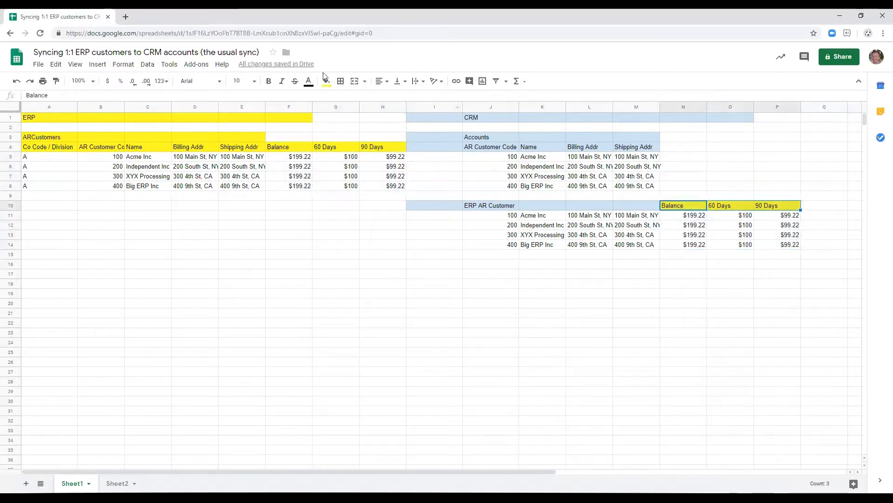
pyautogui.click(326, 82)
pyautogui.click(382, 135)
pyautogui.click(636, 195)
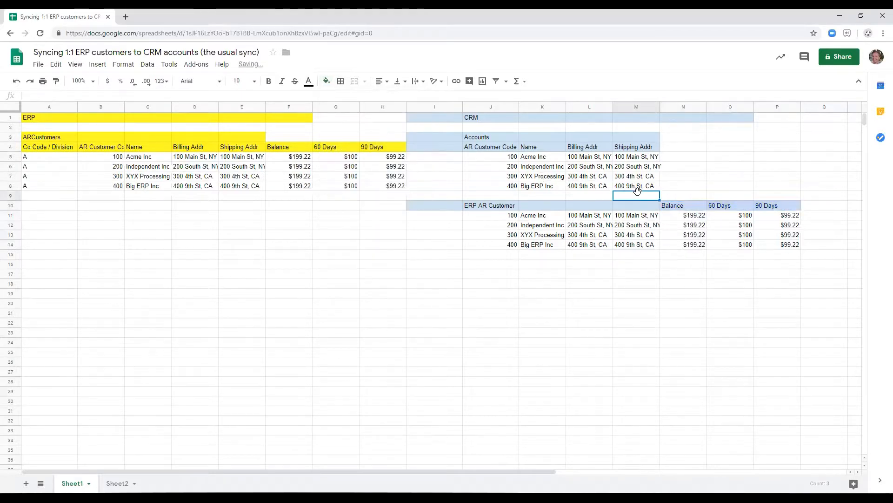
pyautogui.click(433, 120)
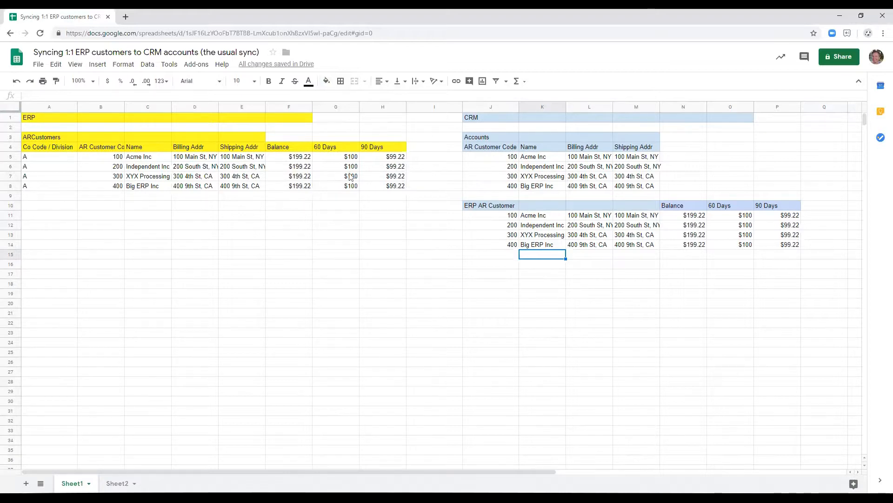
pyautogui.moveTo(499, 208); pyautogui.dragTo(805, 246)
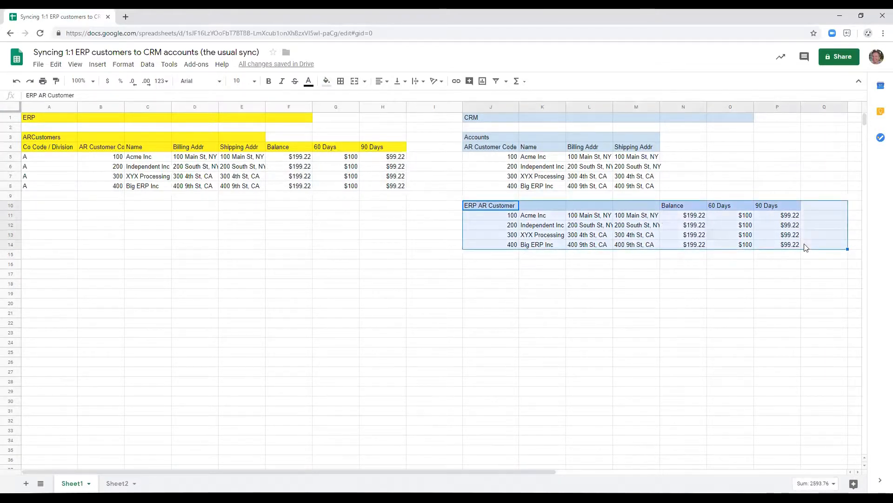
pyautogui.click(482, 207)
pyautogui.click(491, 217)
pyautogui.click(484, 158)
pyautogui.keyDown('ctrl'); pyautogui.click(506, 217); pyautogui.keyUp('ctrl')
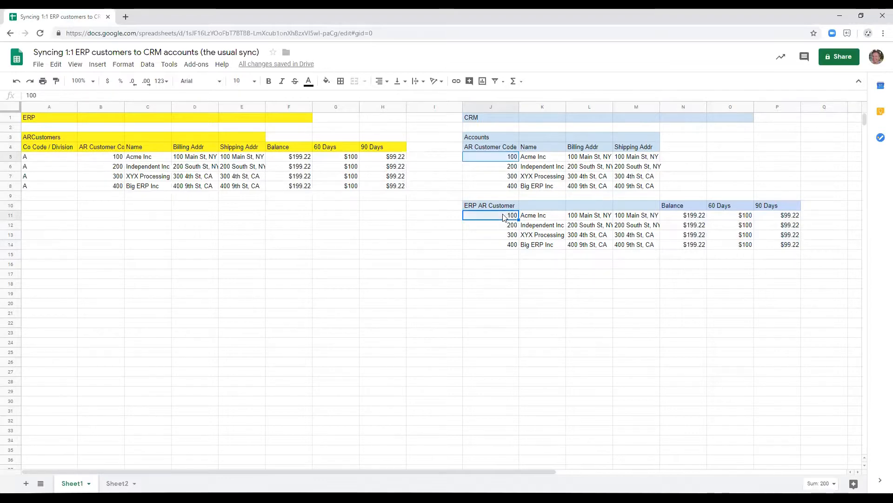
pyautogui.click(325, 85)
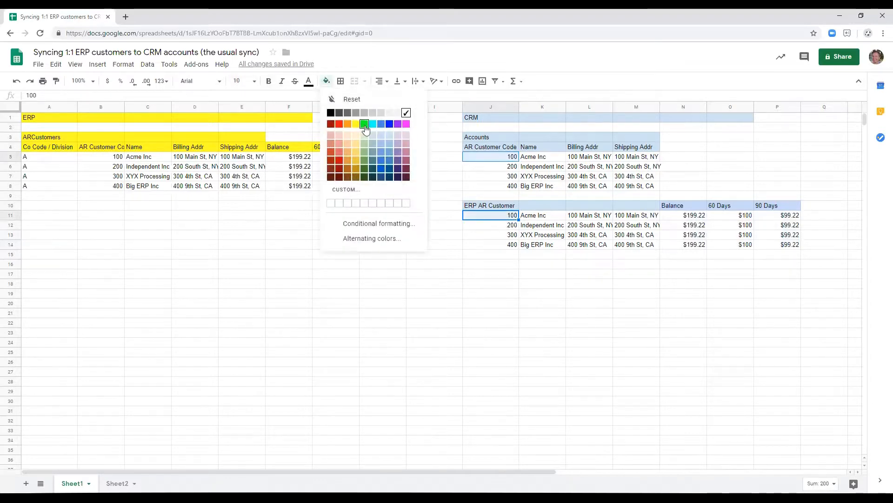
pyautogui.click(116, 160)
# Fill Acme Inc's customer code cells B5, J5 and J11 with light green in all three tables.
pyautogui.click(482, 156)
pyautogui.keyDown('ctrl'); pyautogui.click(108, 157); pyautogui.keyUp('ctrl')
pyautogui.keyDown('ctrl'); pyautogui.click(479, 217); pyautogui.keyUp('ctrl')
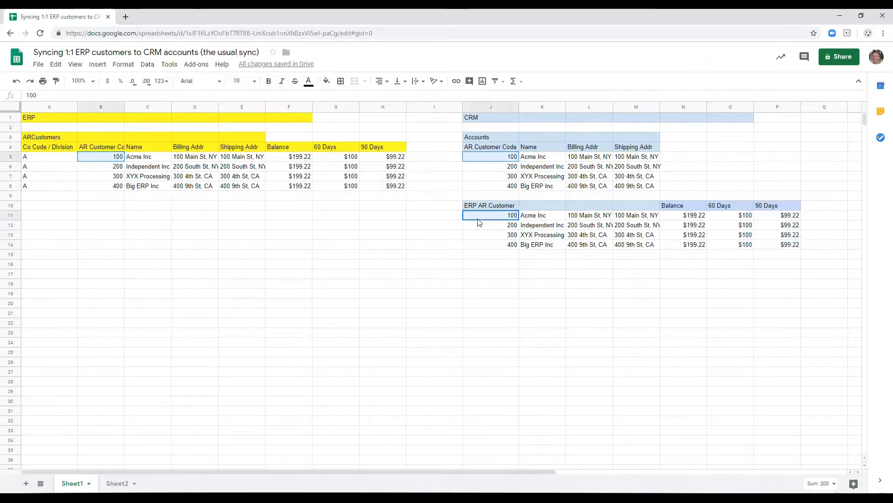
pyautogui.click(326, 81)
pyautogui.click(365, 137)
# Fill Independent Inc's customer code cells B6, J6 and J12 with light purple.
pyautogui.click(491, 166)
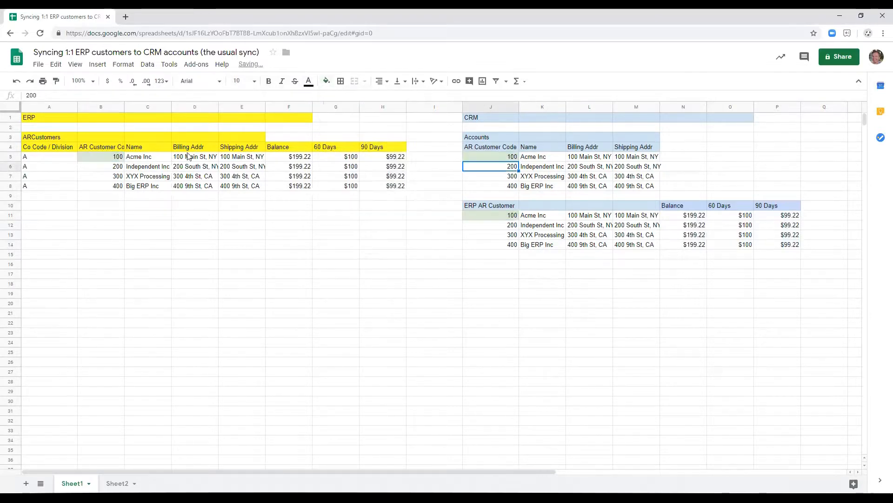
pyautogui.keyDown('ctrl'); pyautogui.click(105, 167); pyautogui.keyUp('ctrl')
pyautogui.keyDown('ctrl'); pyautogui.click(491, 224); pyautogui.keyUp('ctrl')
pyautogui.click(326, 82)
pyautogui.click(401, 138)
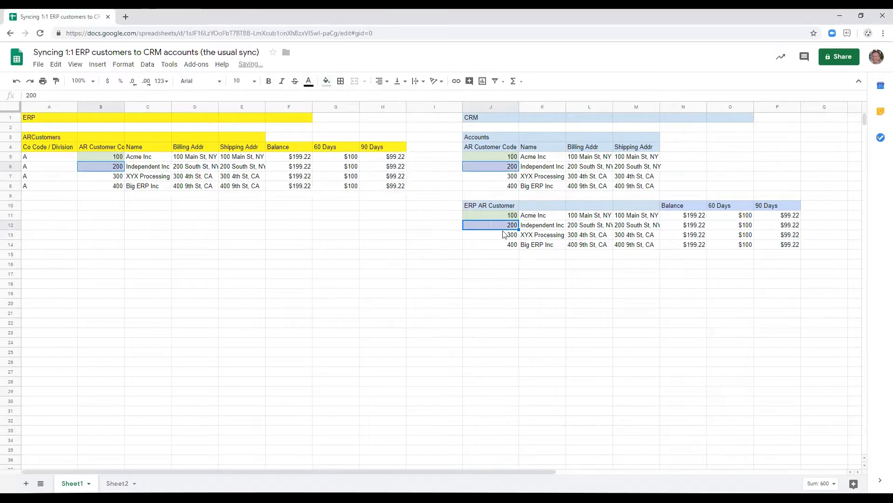
# Fill XYX Processing's customer code cells B7, J7 and J13 with light red.
pyautogui.click(505, 177)
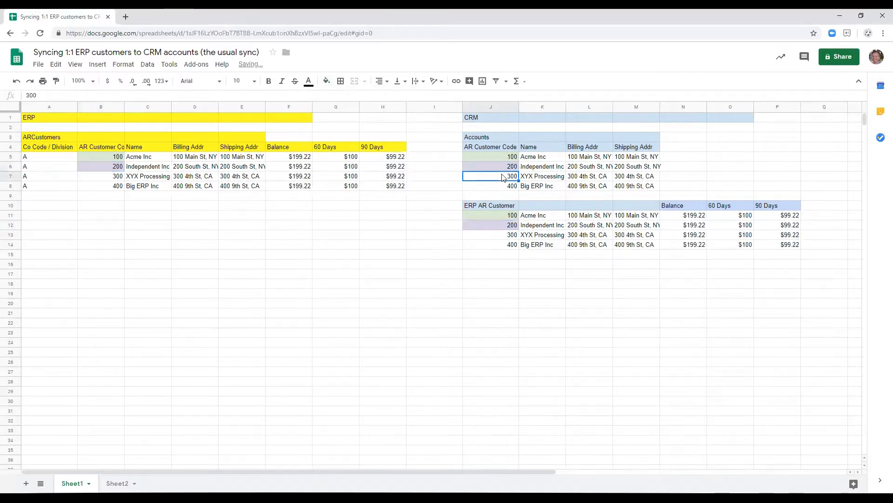
pyautogui.keyDown('ctrl'); pyautogui.click(111, 182); pyautogui.keyUp('ctrl')
pyautogui.keyDown('ctrl'); pyautogui.click(471, 237); pyautogui.keyUp('ctrl')
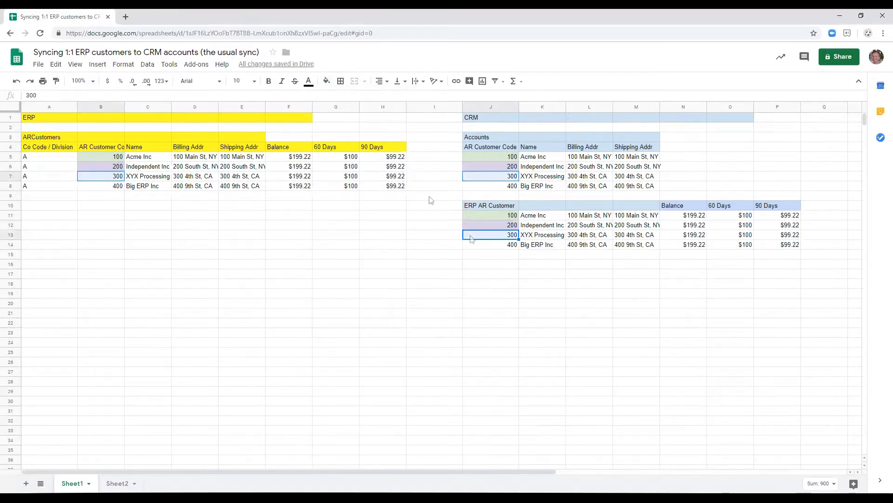
pyautogui.click(326, 82)
pyautogui.click(338, 136)
# Fill Big ERP Inc's customer code cells B8, J8 and J14 with light orange.
pyautogui.click(109, 186)
pyautogui.keyDown('ctrl'); pyautogui.click(479, 189); pyautogui.keyUp('ctrl')
pyautogui.keyDown('ctrl'); pyautogui.click(495, 245); pyautogui.keyUp('ctrl')
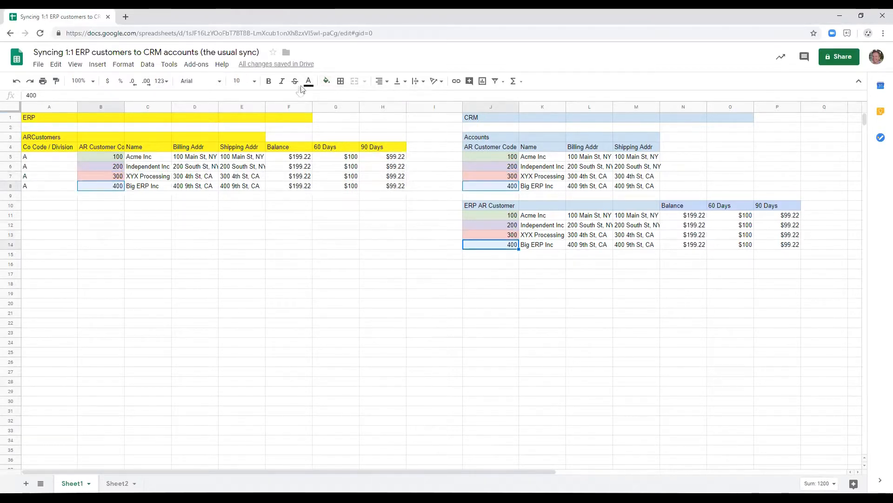
pyautogui.click(327, 82)
pyautogui.click(350, 136)
# Examine the balance columns of ERP AR Customer and how its customer codes match those in the Accounts table.
pyautogui.click(512, 235)
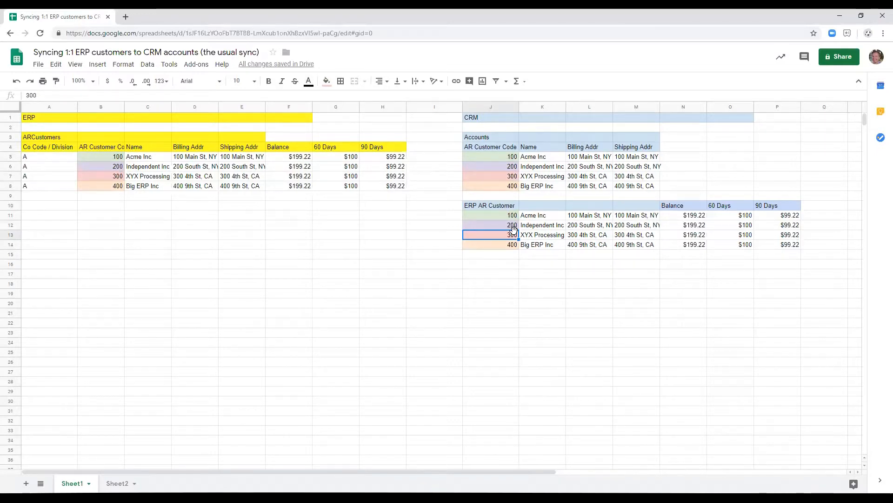
pyautogui.click(715, 236)
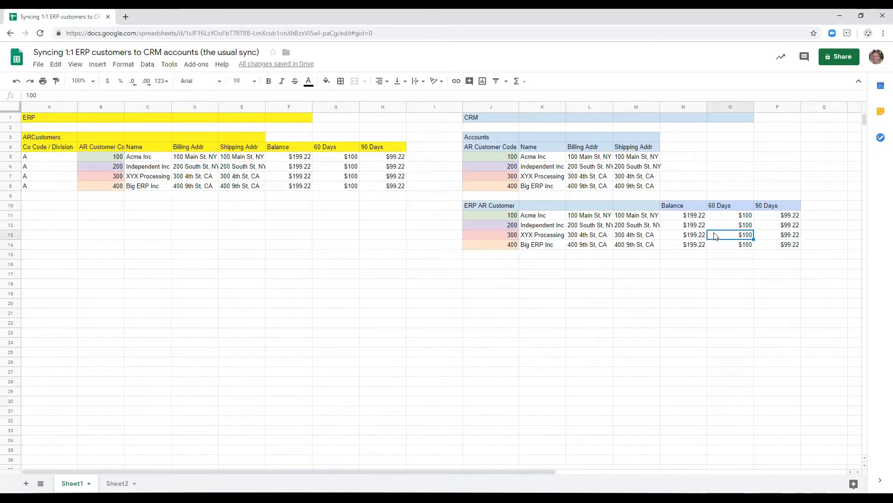
pyautogui.click(680, 218)
pyautogui.click(790, 227)
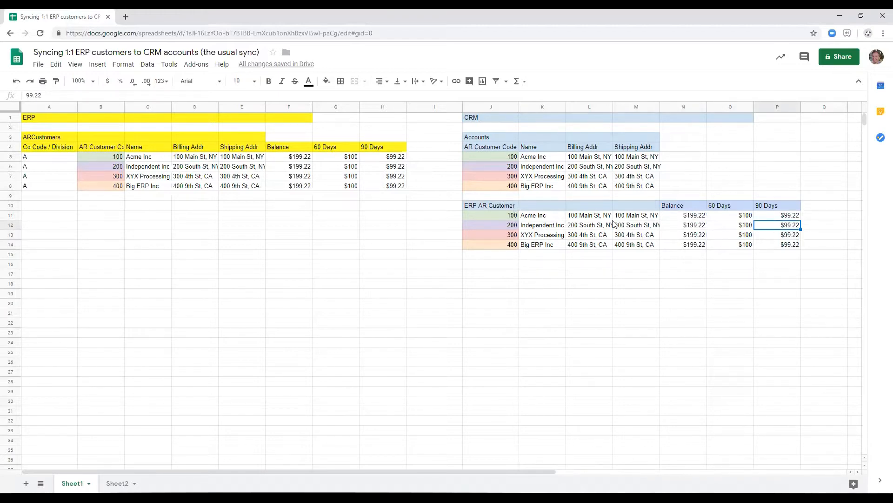
pyautogui.click(699, 154)
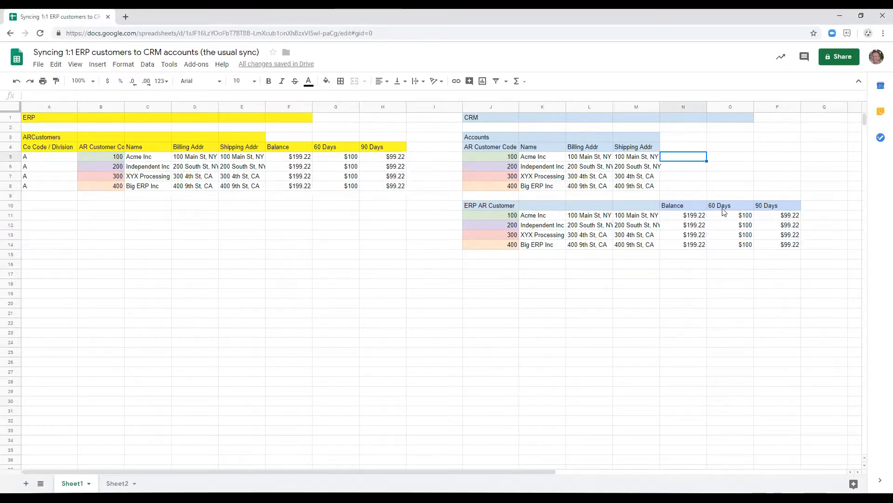
pyautogui.click(508, 208)
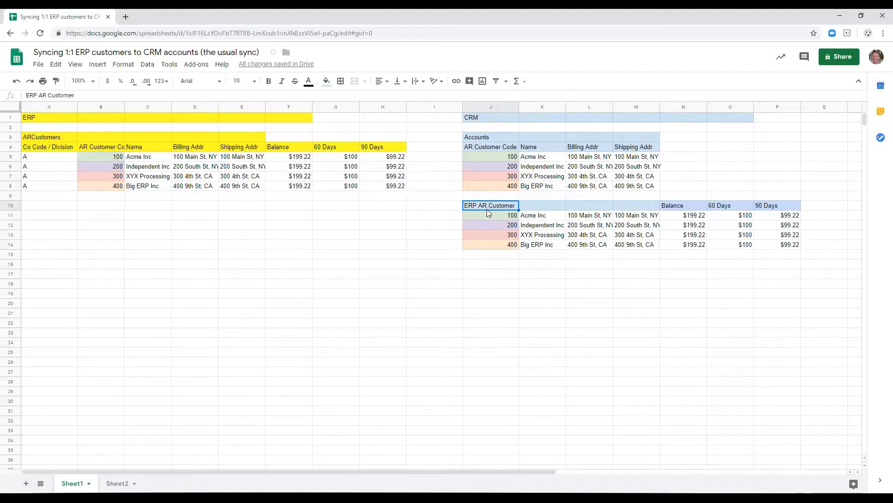
pyautogui.click(471, 157)
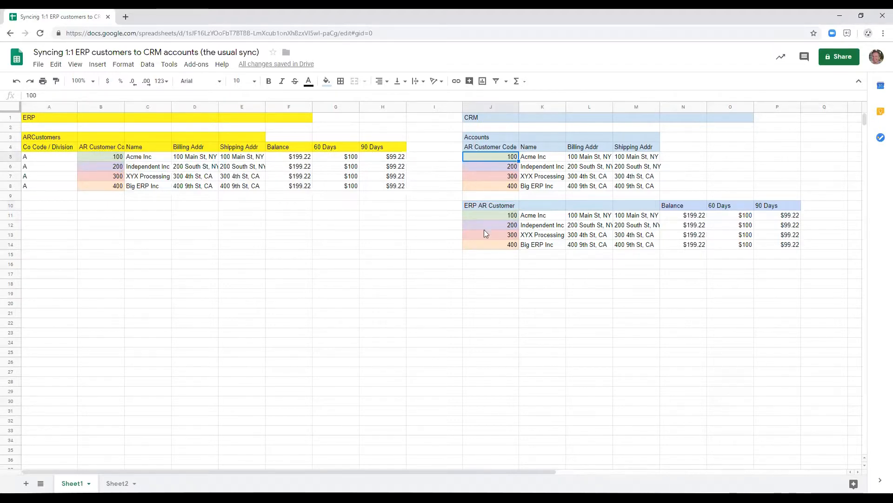
pyautogui.keyDown('ctrl'); pyautogui.click(489, 216); pyautogui.keyUp('ctrl')
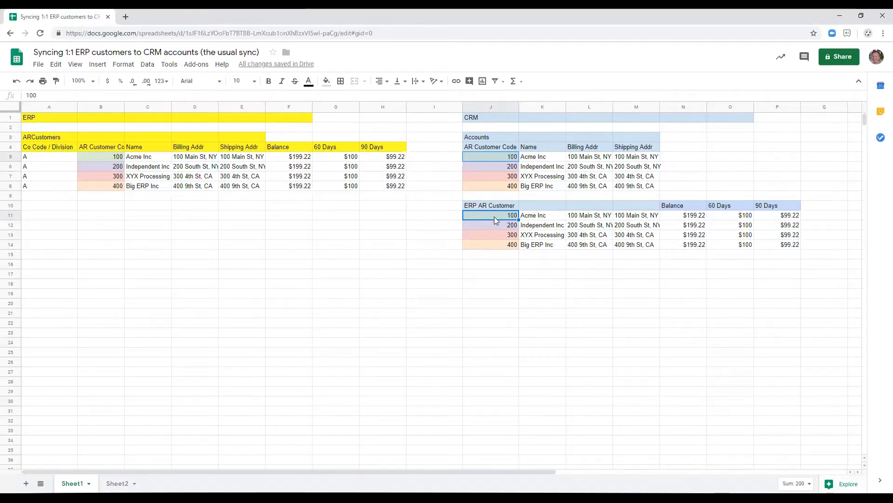
pyautogui.click(494, 216)
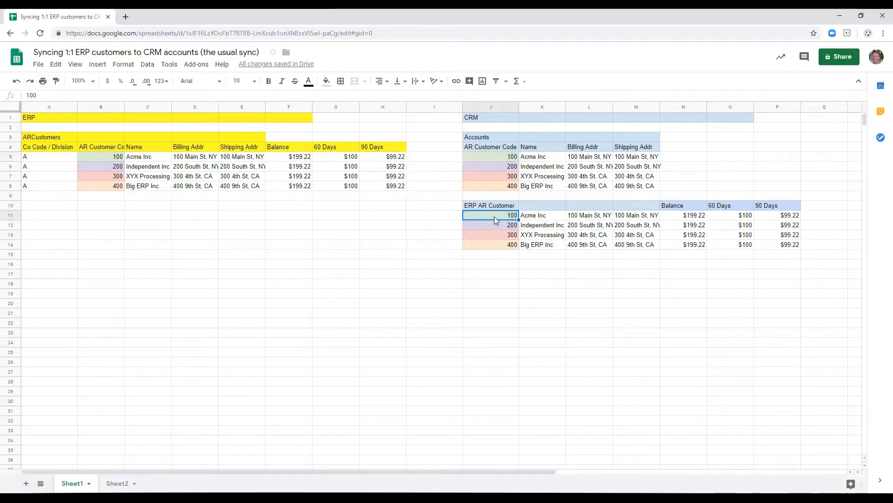
# Add an Account header in Q10 of the ERP AR Customer table and fill it with light blue.
pyautogui.click(824, 205)
pyautogui.write('aCCOUNT')
pyautogui.press('Return')
pyautogui.click(822, 205)
pyautogui.click(310, 82)
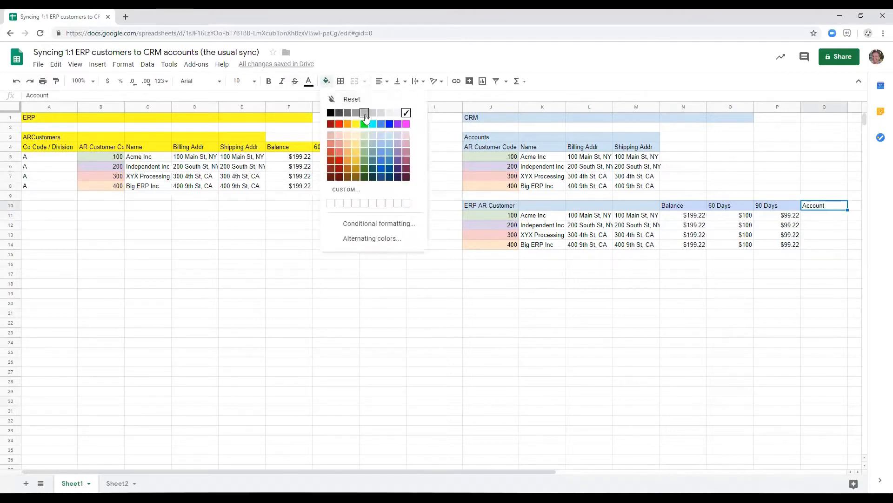
pyautogui.click(391, 135)
# Paste the four customer names into Q11:Q14 under the Account header.
pyautogui.click(822, 215)
pyautogui.write('Acme Inc Independent Inc XYX Processing LLC Big ERP Inc')
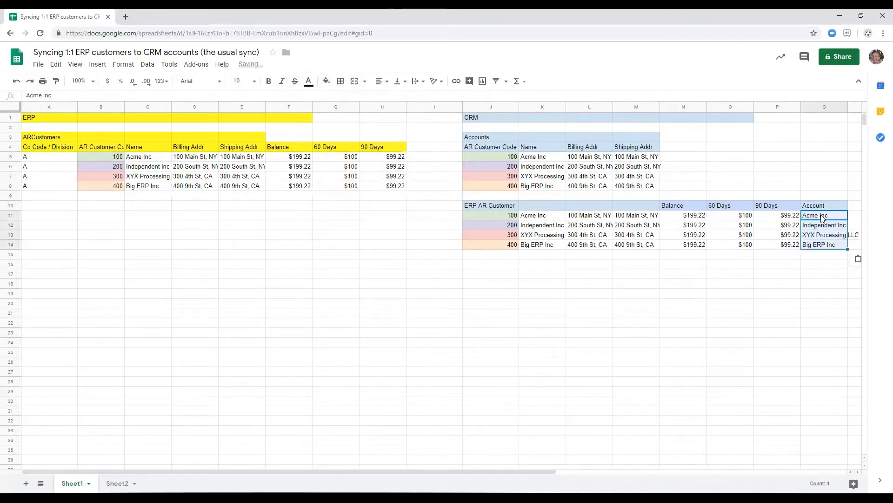
pyautogui.click(771, 238)
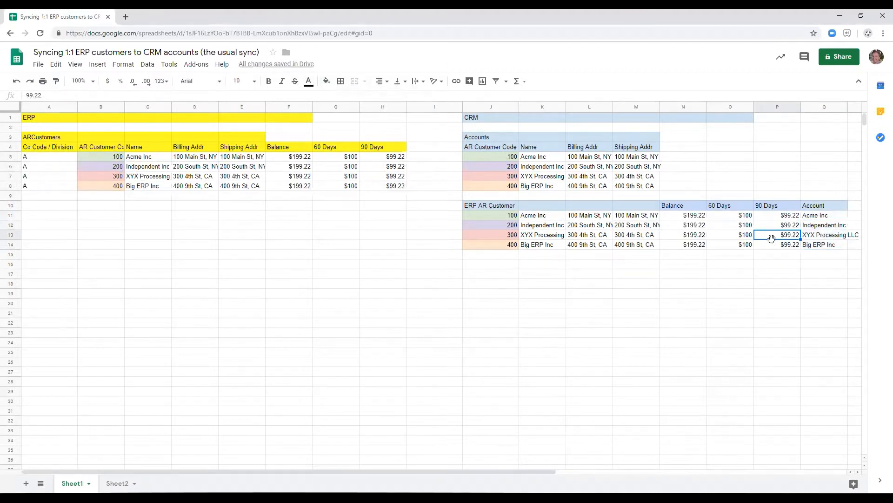
# Add an ARCustomer header in N4 of the Accounts table.
pyautogui.click(683, 146)
pyautogui.write('ARCustomer')
pyautogui.press('Return')
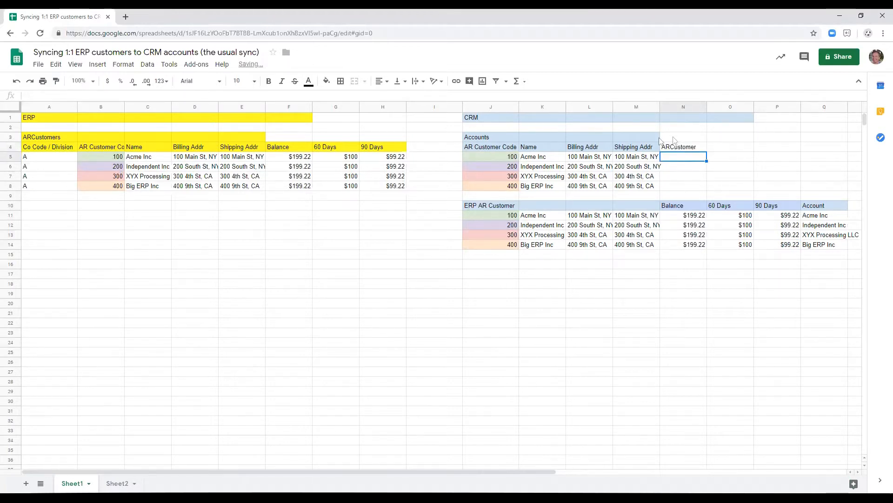
# Copy the color-coded customer codes from J11:J14 into N5:N8 under the ARCustomer header.
pyautogui.moveTo(501, 218); pyautogui.dragTo(502, 247)
pyautogui.hotkey('ctrl', 'c')
pyautogui.click(679, 158)
pyautogui.hotkey('ctrl', 'v')
# Fill N3:N4 above the ARCustomer codes with light blue.
pyautogui.moveTo(675, 138); pyautogui.dragTo(674, 148)
pyautogui.click(326, 81)
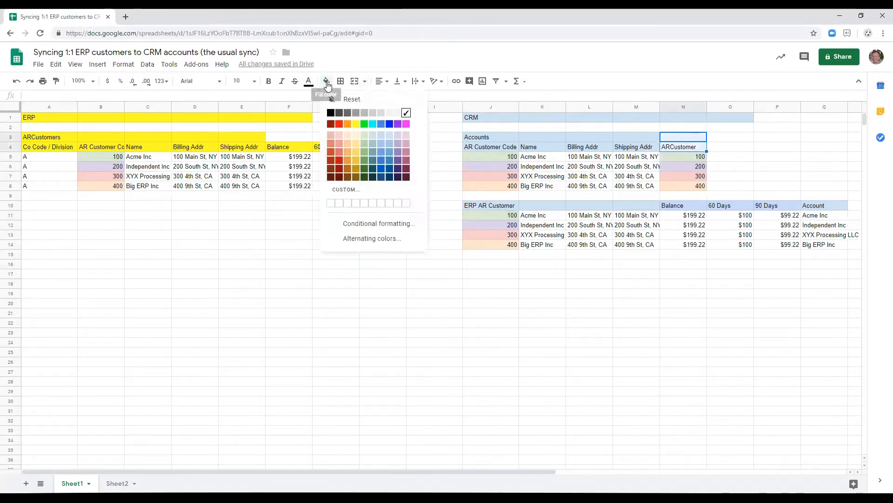
pyautogui.click(390, 138)
pyautogui.click(604, 178)
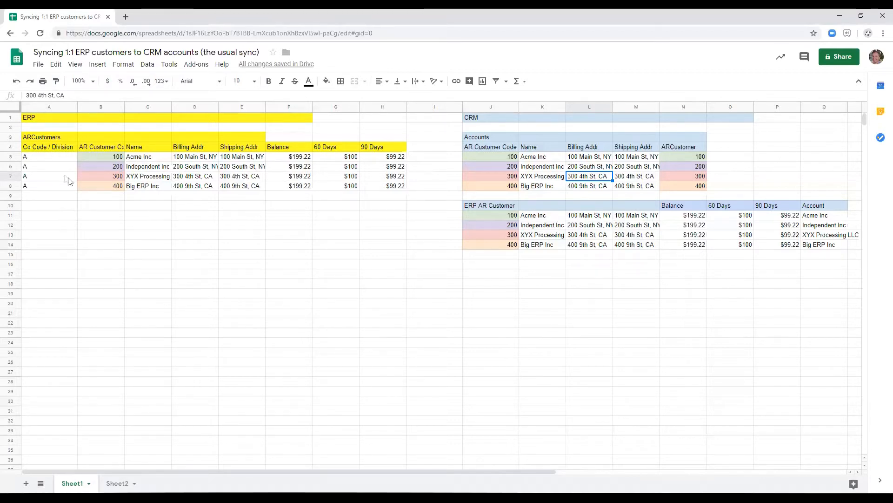
# Enter the table title Multi Ship To in A11 under ARCustomers and fill it with yellow.
pyautogui.click(52, 217)
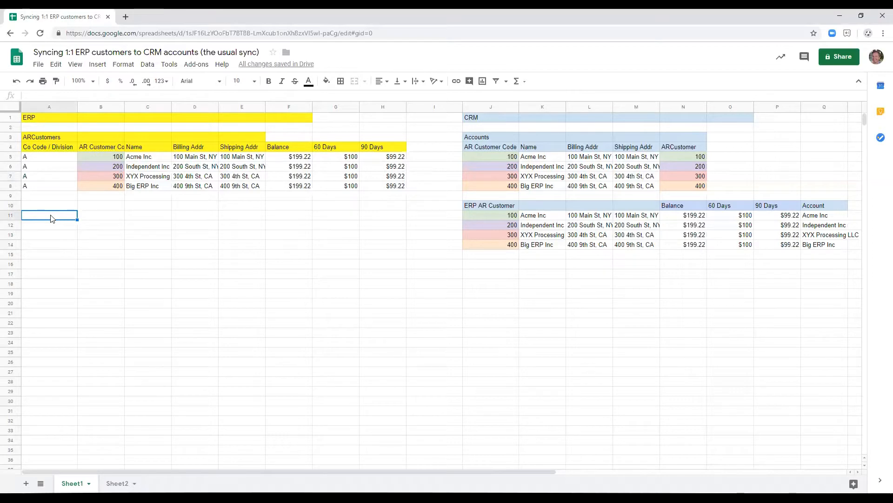
pyautogui.write('Multi Ship To')
pyautogui.press('Return')
pyautogui.click(53, 218)
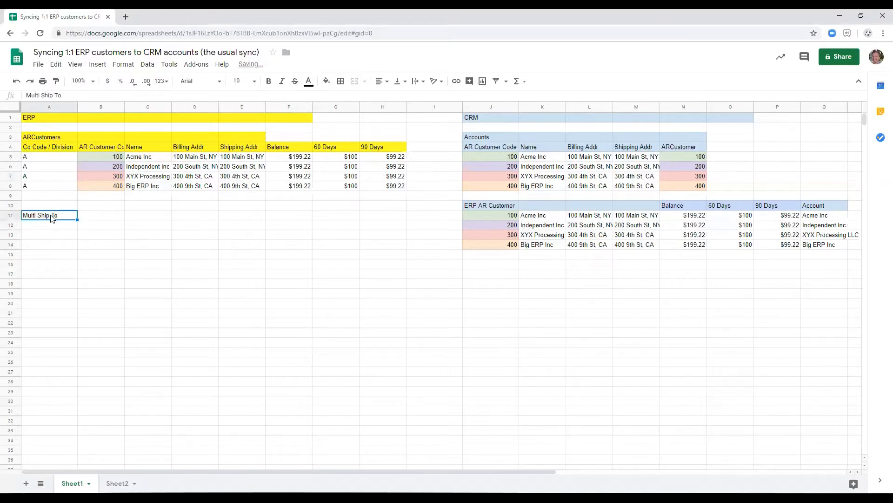
pyautogui.click(326, 81)
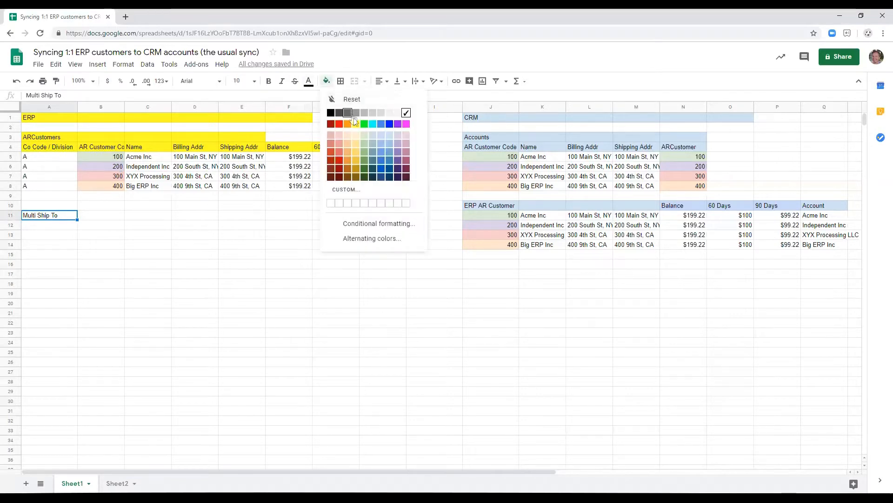
pyautogui.click(356, 123)
# Fill the header row A12:D12 below the Multi Ship To title with yellow.
pyautogui.press('Down')
pyautogui.hotkey('shift', 'Right')
pyautogui.hotkey('shift', 'Right')
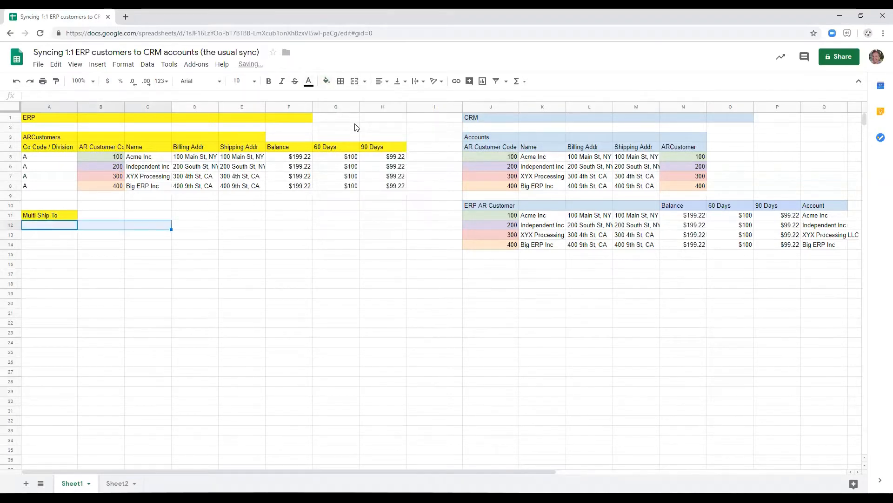
pyautogui.hotkey('shift', 'Right')
pyautogui.click(326, 81)
pyautogui.click(355, 124)
pyautogui.click(356, 119)
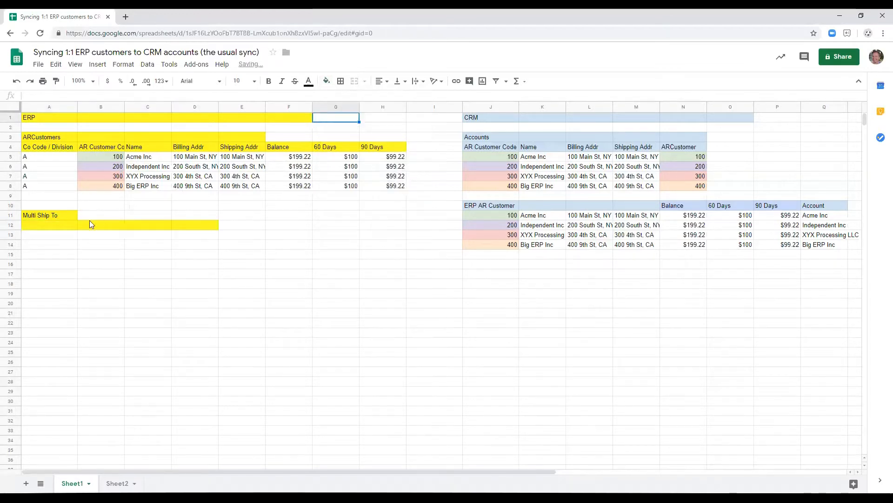
# Extend the title in A11 to read Multi Ship To / Locations.
pyautogui.click(46, 219)
pyautogui.press('Down')
pyautogui.press('Up')
pyautogui.press('F2')
pyautogui.write('/ Locations')
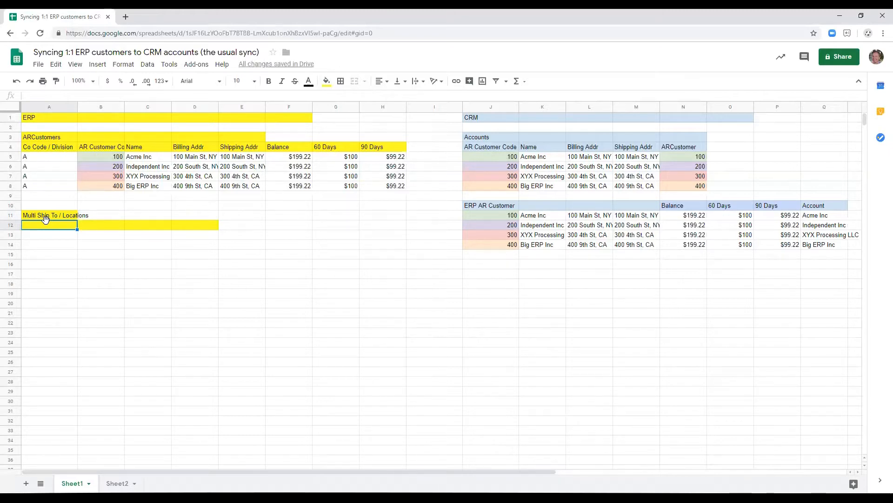
# Enter the column headers ShipToCode and Address in A12:B12 of the Multi Ship To / Locations table.
pyautogui.doubleClick(46, 222)
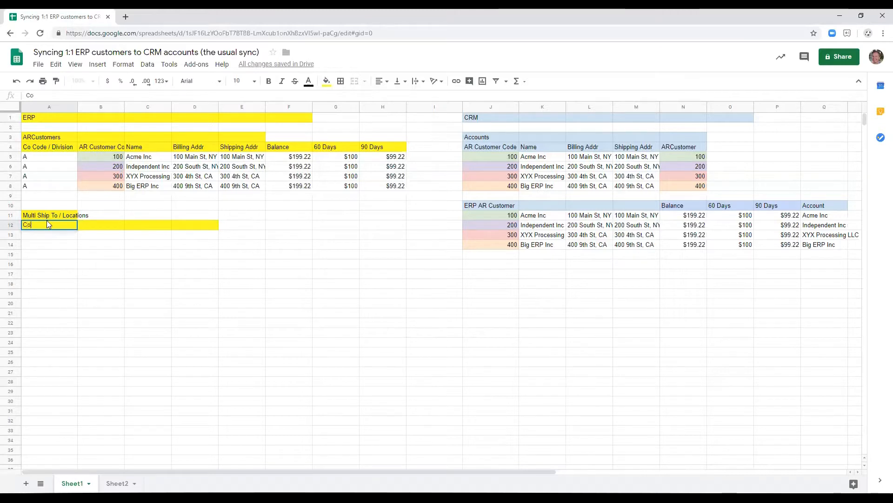
pyautogui.write('ShipToCode')
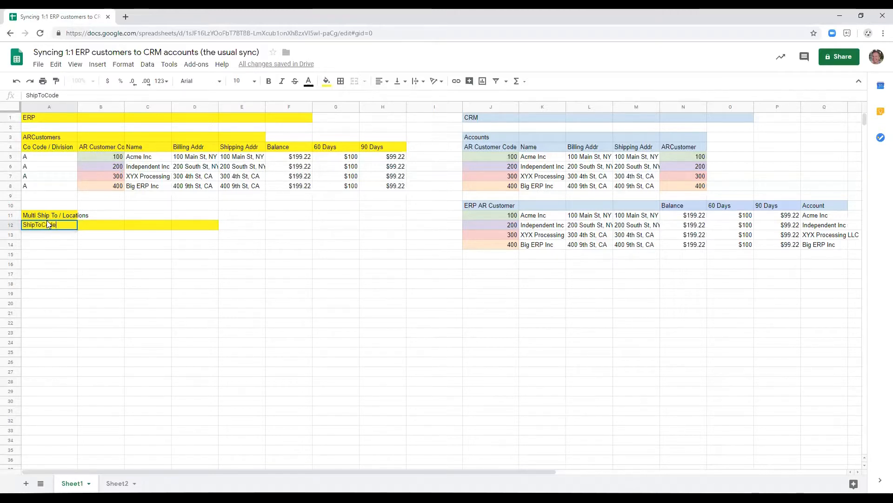
pyautogui.press('Return')
pyautogui.press('Up')
pyautogui.press('Right')
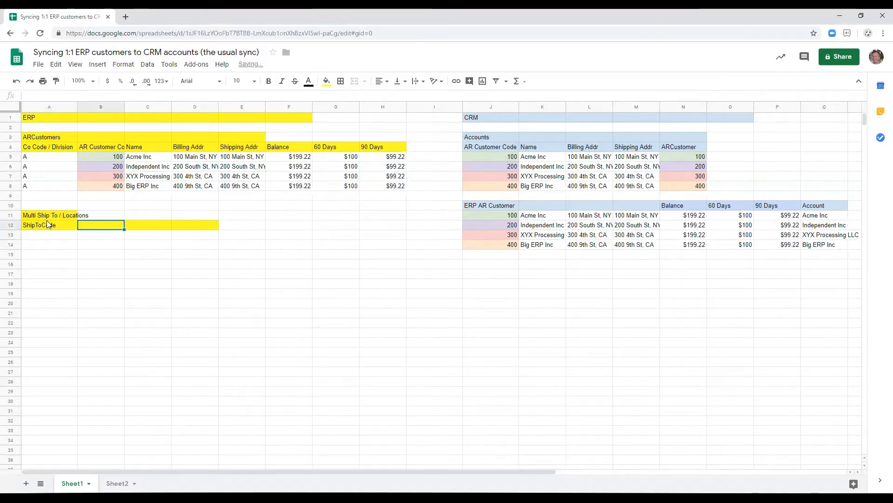
pyautogui.write('Address')
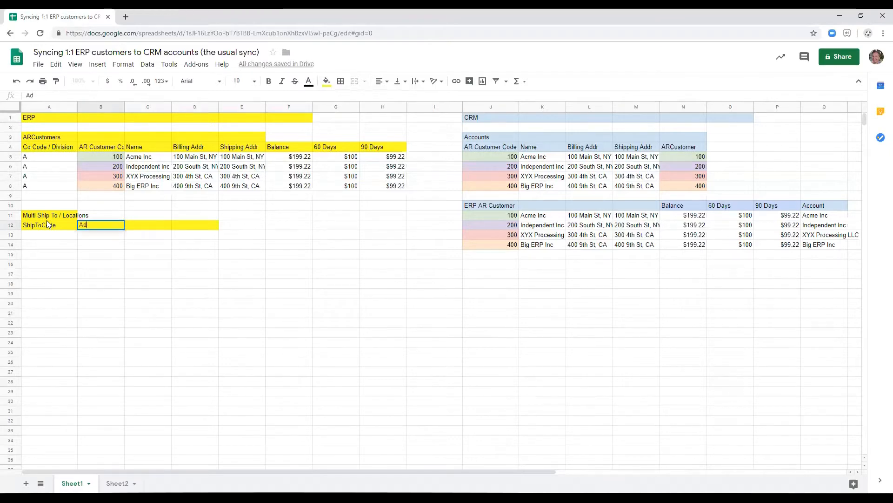
pyautogui.press('Return')
pyautogui.press('Up')
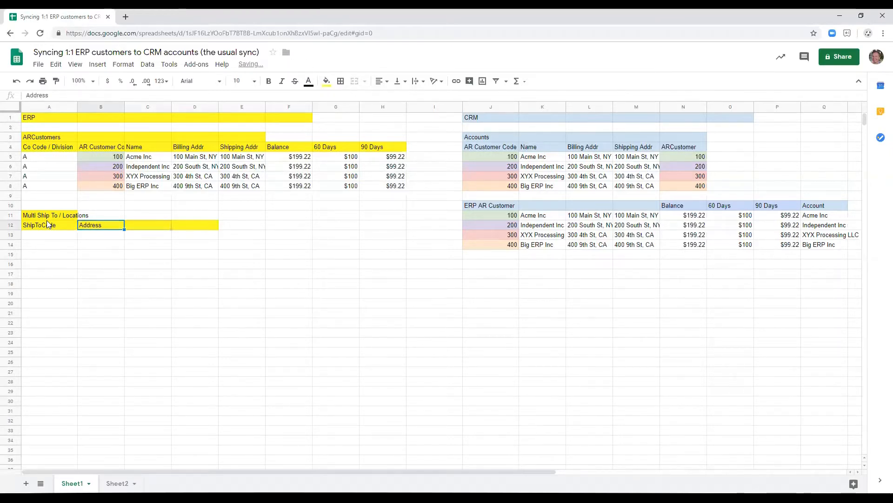
# Complete the header row A12:E12 so it reads ARCustomer Code, ShipToCode, Address, State, Zip on yellow.
pyautogui.press('Right')
pyautogui.write('State')
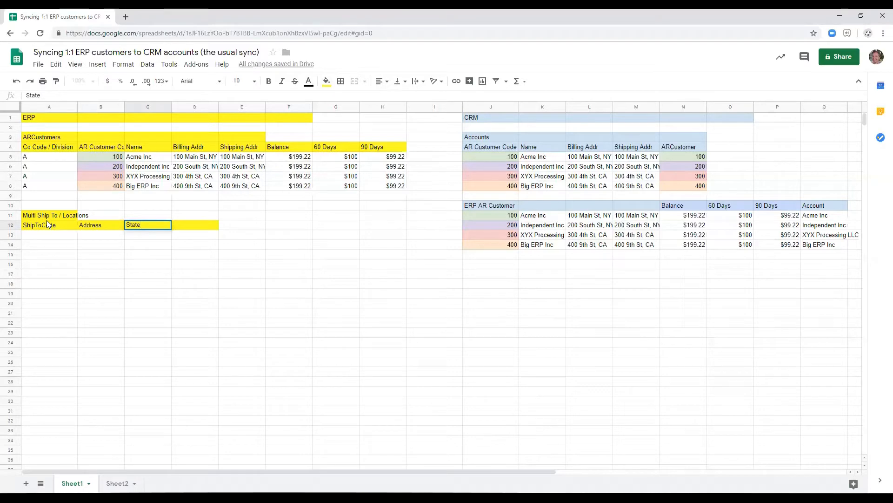
pyautogui.press('Tab')
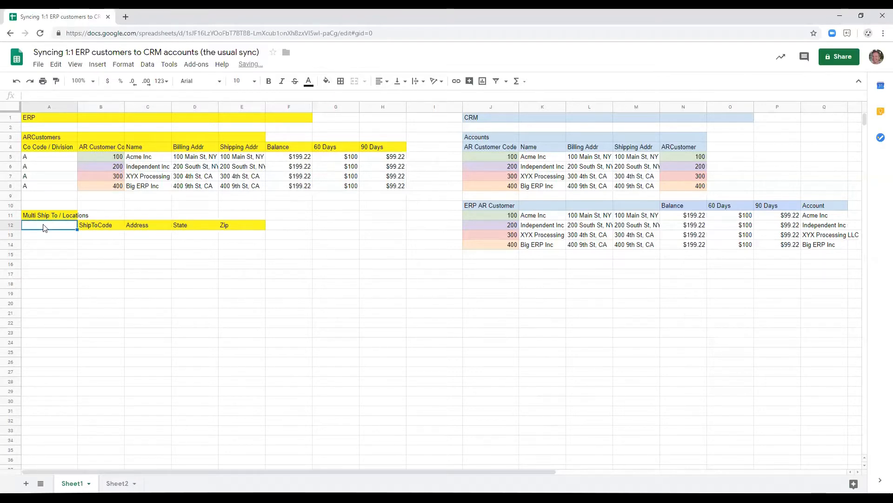
pyautogui.hotkey('ctrl', 'v')
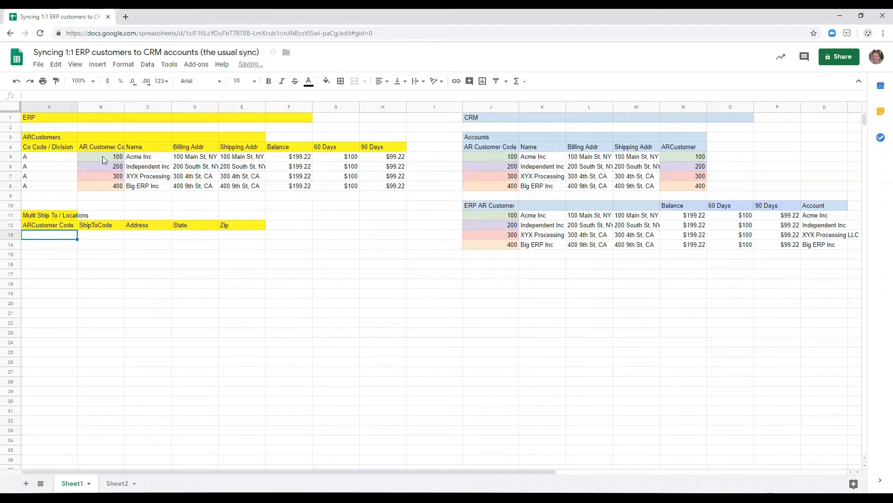
# Copy the purple-shaded customer code of Independent Inc from B6 into A13.
pyautogui.moveTo(102, 156); pyautogui.dragTo(107, 186)
pyautogui.click(112, 168)
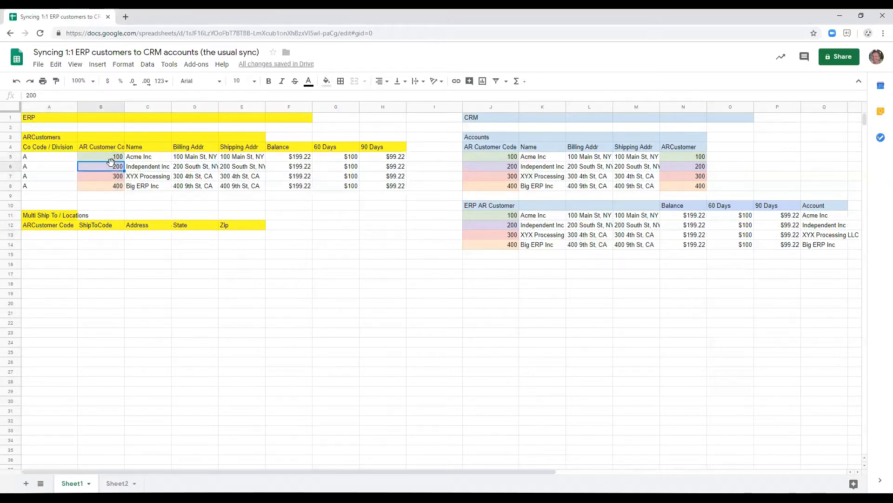
pyautogui.hotkey('ctrl', 'c')
pyautogui.click(59, 234)
pyautogui.hotkey('ctrl', 'v')
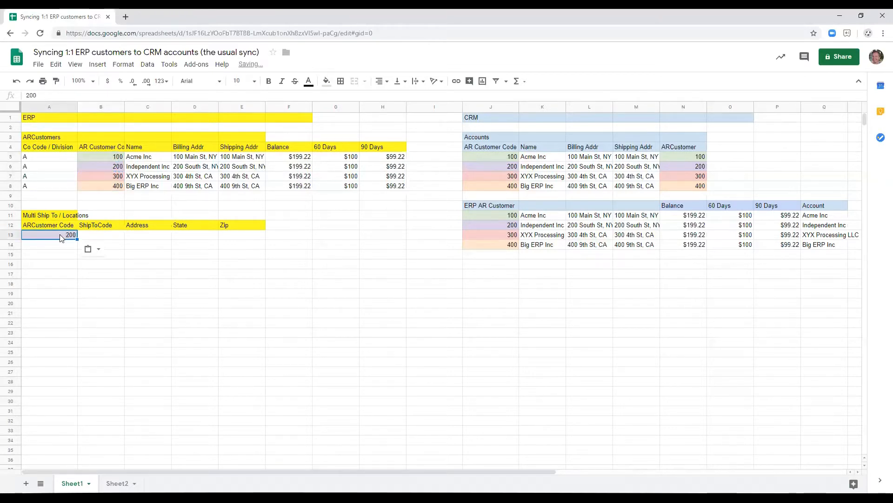
# Enter the ship-to code N130 in B13 and a sample street address in C13.
pyautogui.press('Tab')
pyautogui.write('20')
pyautogui.press('BackSpace')
pyautogui.press('BackSpace')
pyautogui.write('N130')
pyautogui.press('Tab')
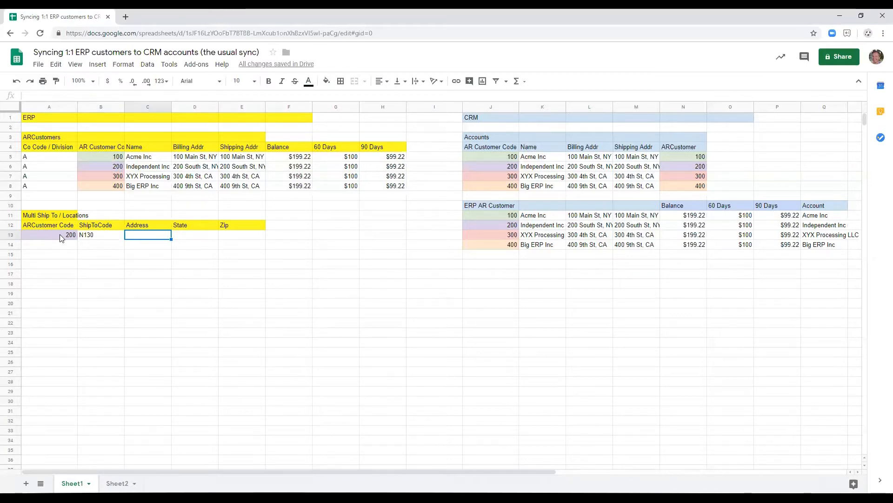
pyautogui.write('555')
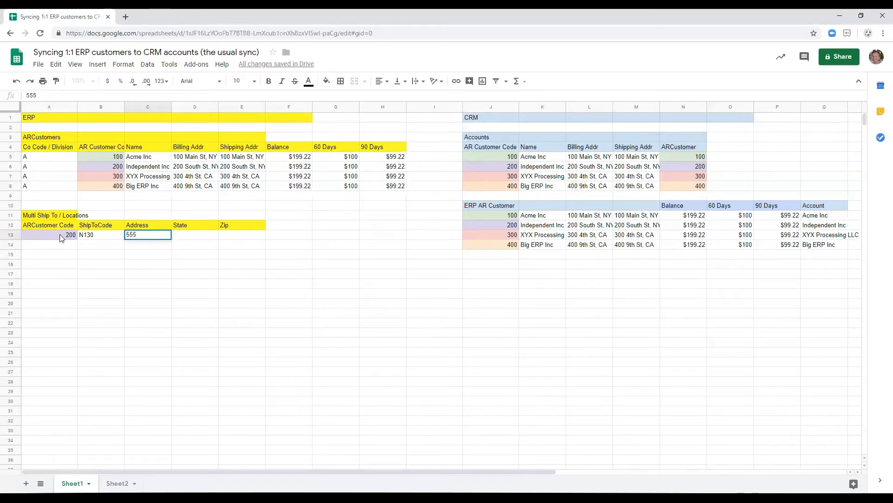
pyautogui.write(' Rock St')
pyautogui.press('Tab')
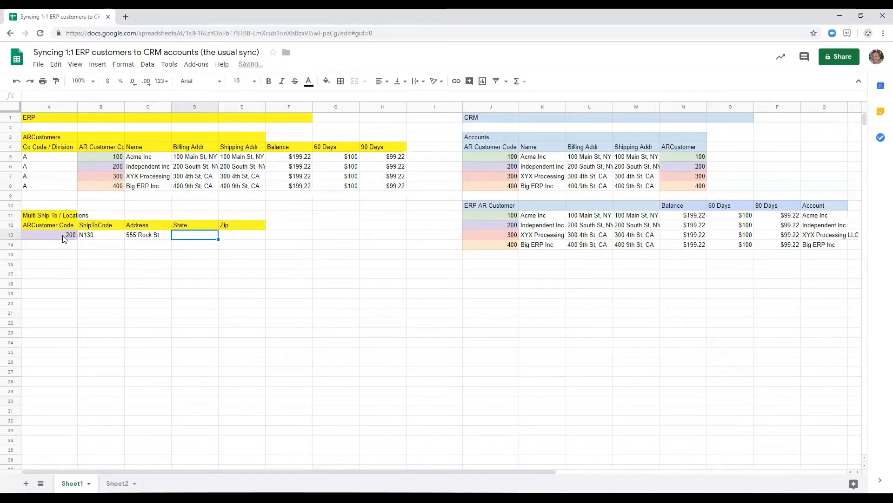
# Enter the state NY in D13 and a zip code in E13.
pyautogui.keyDown('shift'); pyautogui.click(62, 236); pyautogui.keyUp('shift')
pyautogui.write('NY')
pyautogui.press('Tab')
pyautogui.write('10001')
pyautogui.press('Tab')
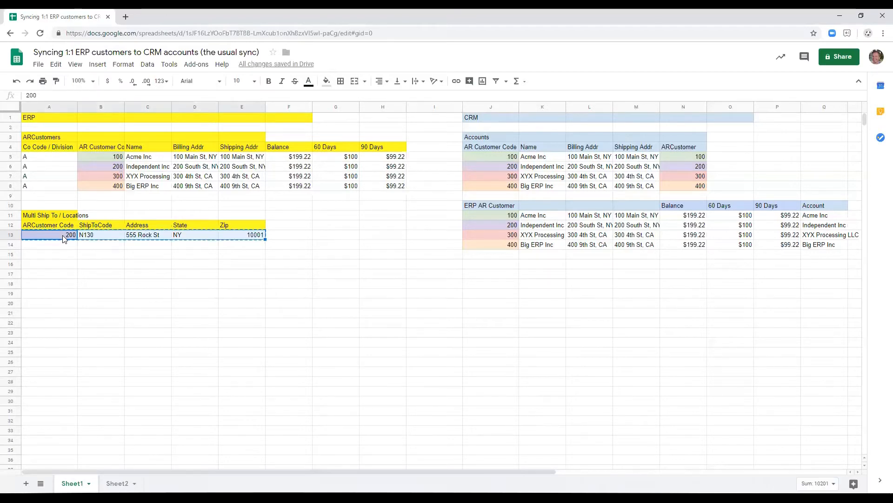
# Duplicate the location row A13:E13 into row 14 and set its ShipToCode to S445.
pyautogui.hotkey('ctrl', 'c')
pyautogui.press('Down')
pyautogui.hotkey('ctrl', 'v')
pyautogui.press('Right')
pyautogui.write('S')
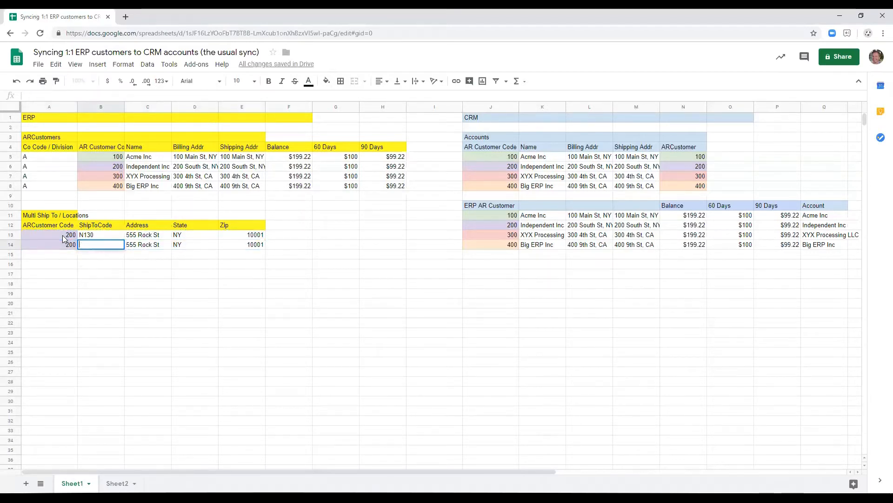
pyautogui.write('445')
pyautogui.press('Tab')
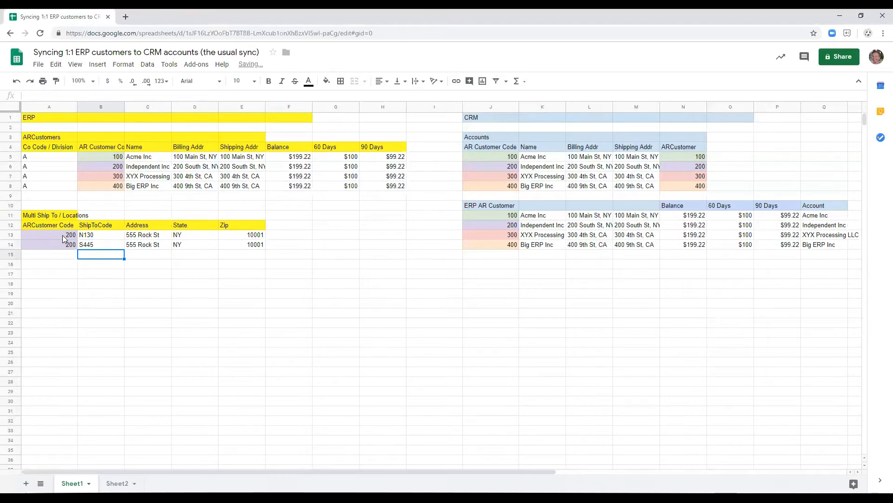
# Replace the street address in C14 with a different sample address.
pyautogui.press('Return')
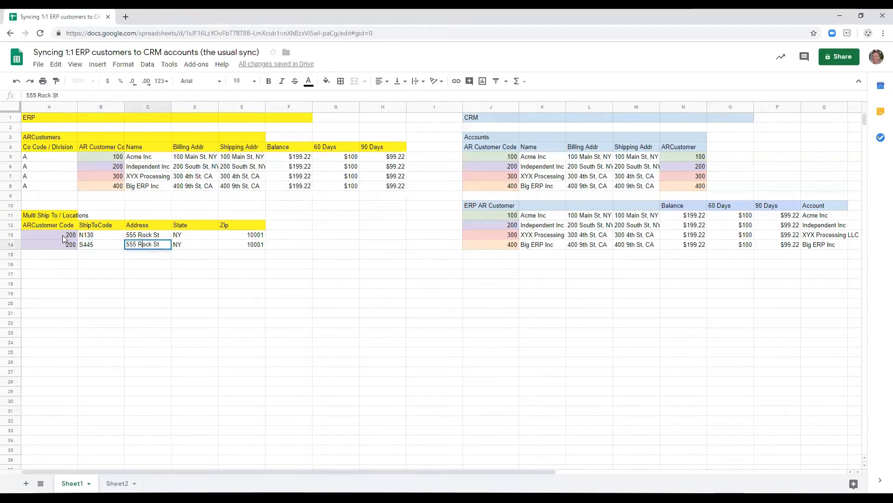
pyautogui.hotkey('ctrl', 'shift', 'Left')
pyautogui.write('334')
pyautogui.hotkey('shift', 'End')
pyautogui.write('Marly Road')
pyautogui.press('Return')
# Copy the Multi Ship To / Locations table A11:E14 into the CRM area starting at J16.
pyautogui.press('Up')
pyautogui.press('Right')
pyautogui.press('Right')
pyautogui.press('Left')
pyautogui.press('Left')
pyautogui.press('Left')
pyautogui.press('Left')
pyautogui.press('Up')
pyautogui.press('Up')
pyautogui.press('Up')
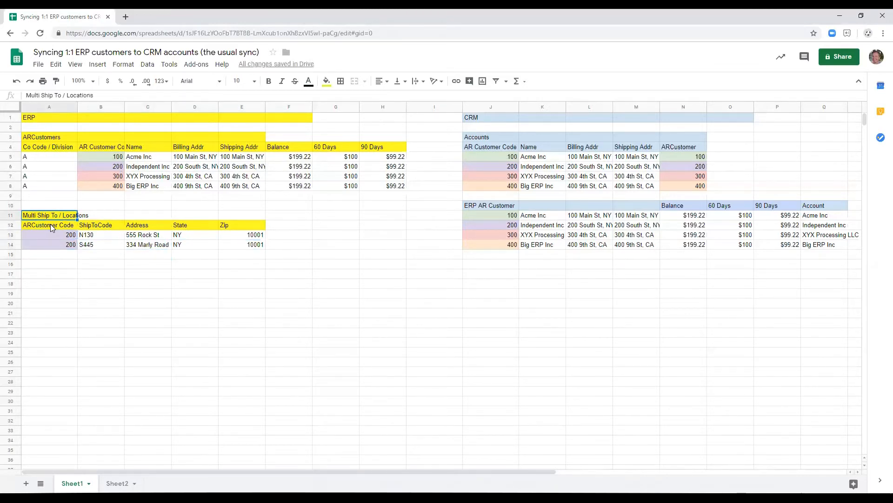
pyautogui.hotkey('shift', 'Down')
pyautogui.hotkey('shift', 'Down')
pyautogui.hotkey('shift', 'Down')
pyautogui.hotkey('shift', 'Right')
pyautogui.hotkey('shift', 'Right')
pyautogui.hotkey('shift', 'Right')
pyautogui.hotkey('shift', 'Right')
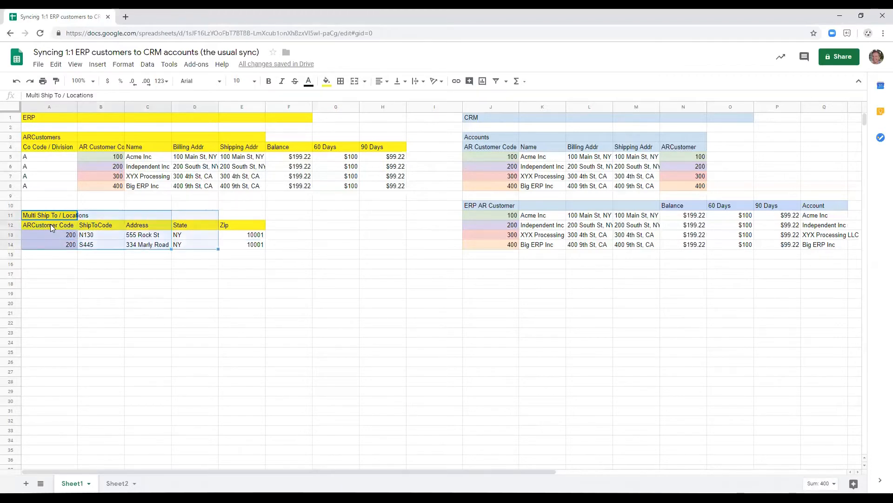
pyautogui.hotkey('ctrl', 'c')
pyautogui.click(491, 263)
pyautogui.hotkey('ctrl', 'v')
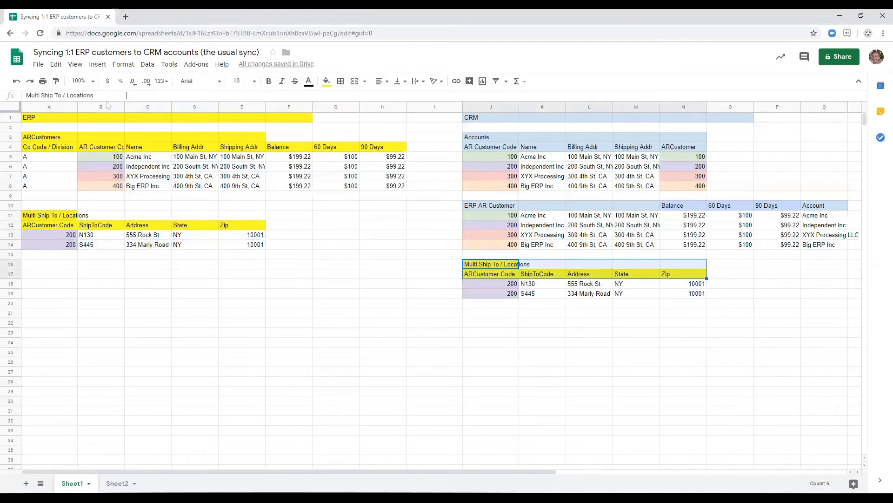
# Fill the title and header rows J16:N17 of the copied table with light blue.
pyautogui.click(327, 81)
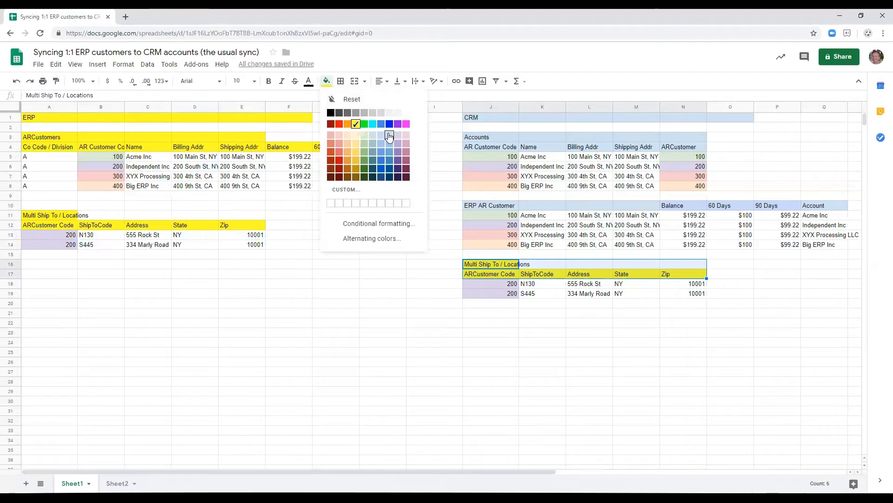
pyautogui.click(389, 136)
pyautogui.click(549, 284)
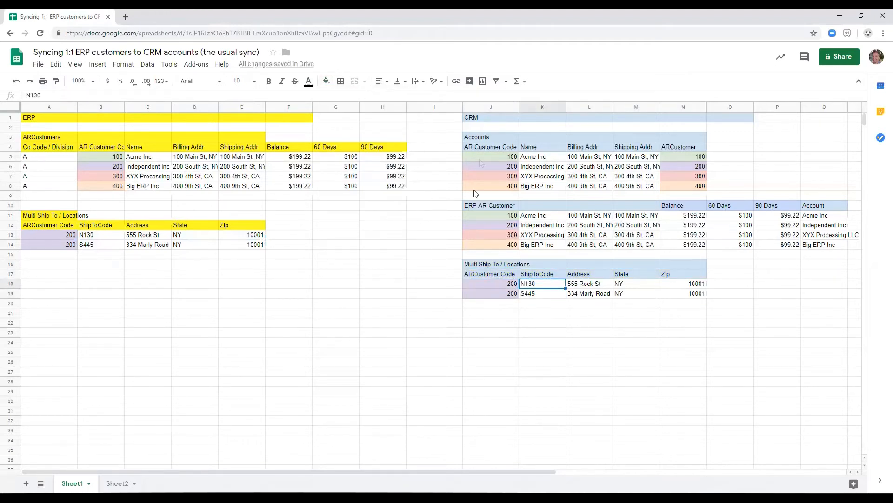
# Add the column headers Account and ARCustomer in O17:P17.
pyautogui.click(737, 275)
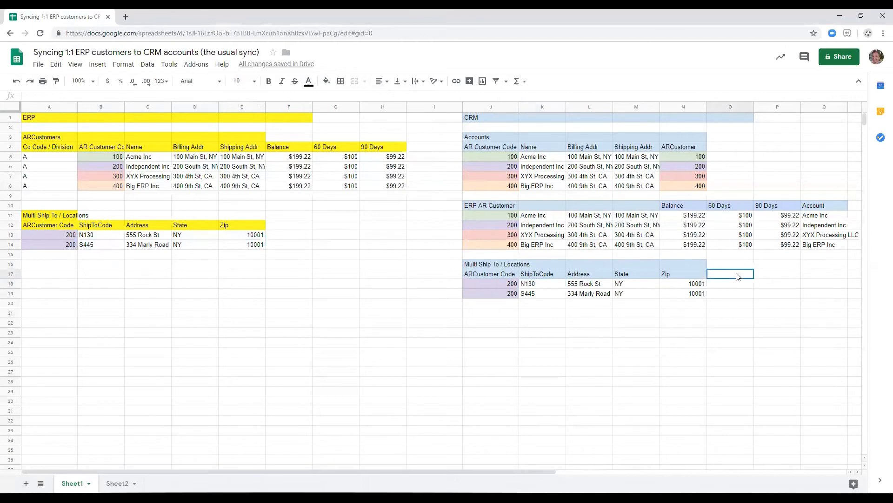
pyautogui.write('Account')
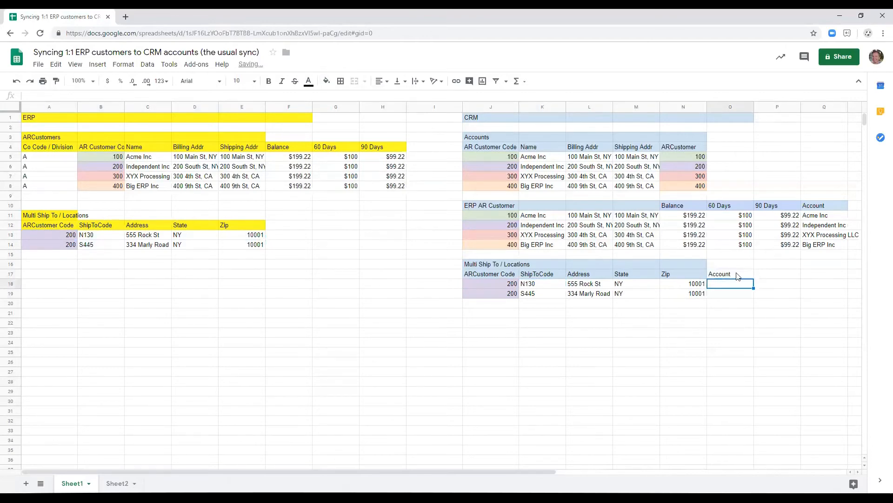
pyautogui.press('Tab')
pyautogui.write('AR ')
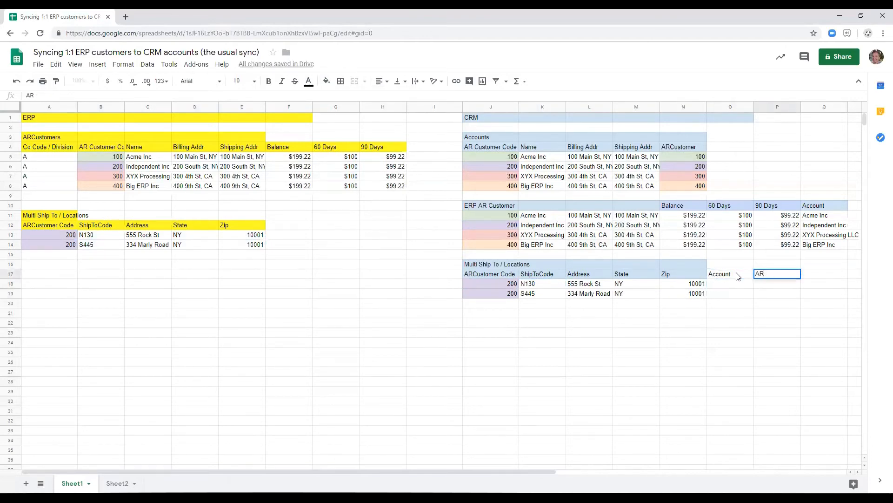
pyautogui.write('ustomer')
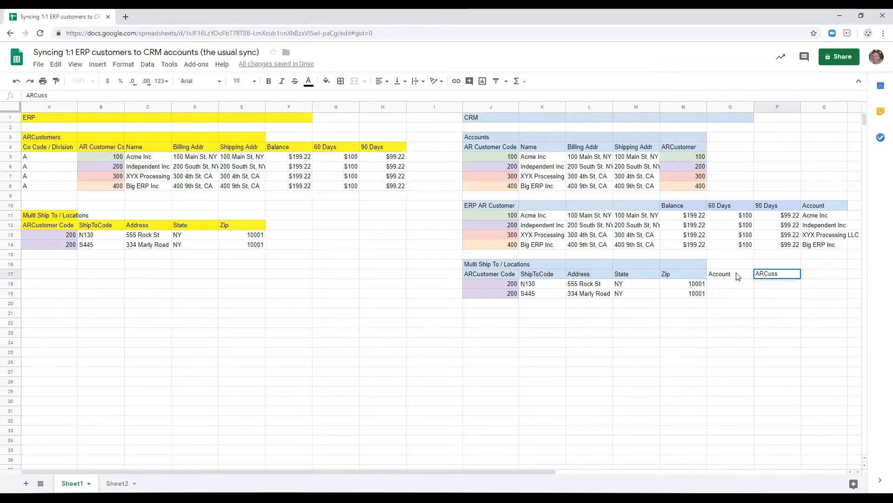
pyautogui.press('Return')
# Fill the Account and ARCustomer headers in O17:P17 with light blue.
pyautogui.click(736, 276)
pyautogui.hotkey('shift', 'Right')
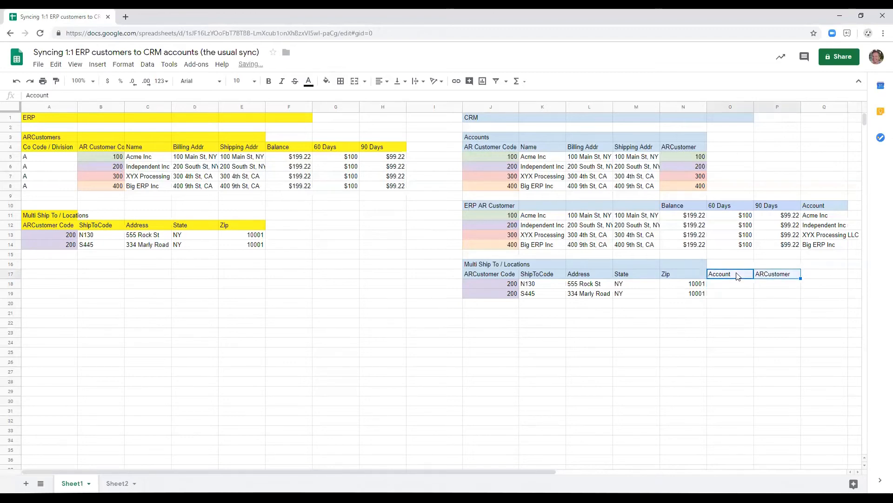
pyautogui.click(327, 81)
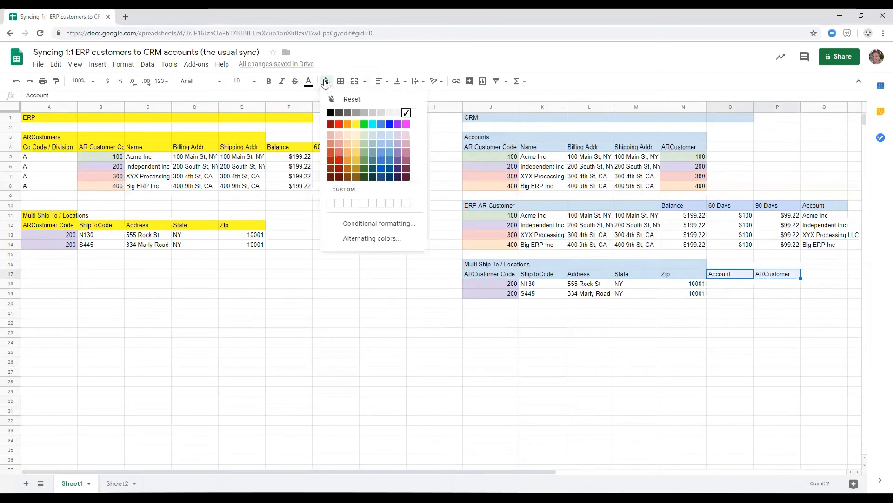
pyautogui.click(389, 136)
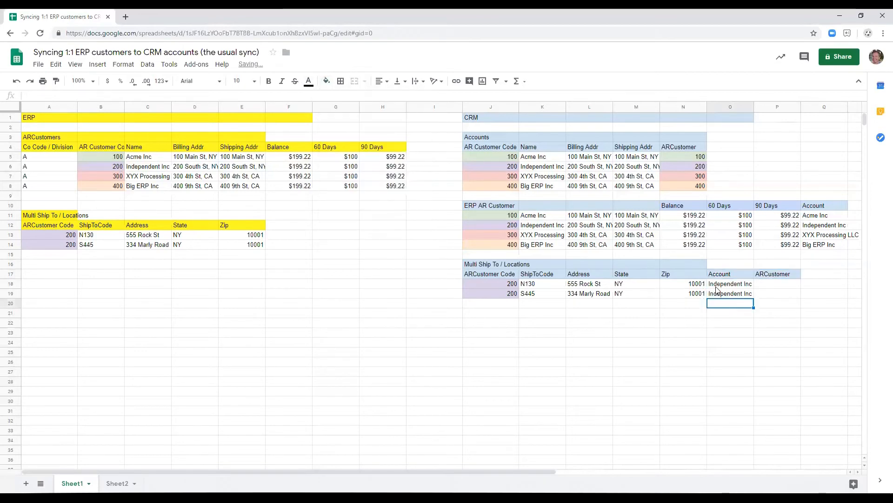
# Enter Independent Inc in O18:O19 and its purple-shaded customer code in P18:P19 to link both locations.
pyautogui.press('Up')
pyautogui.press('Right')
pyautogui.press('Up')
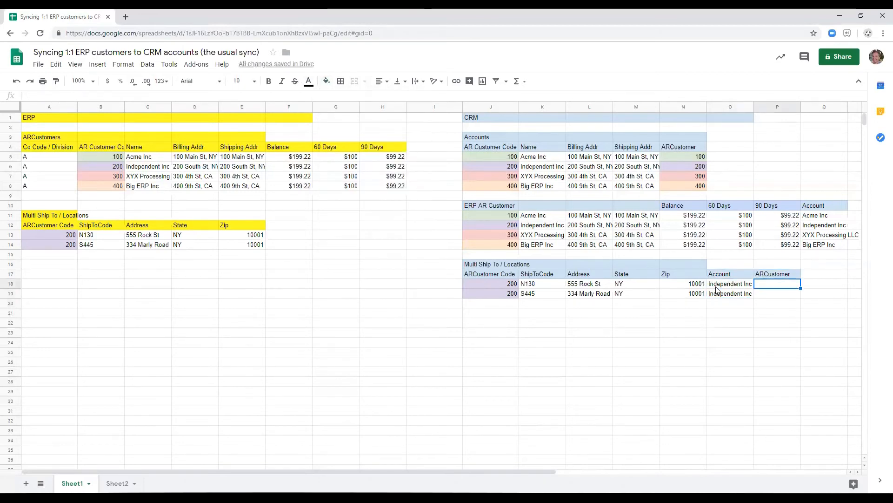
pyautogui.write('200')
pyautogui.press('Return')
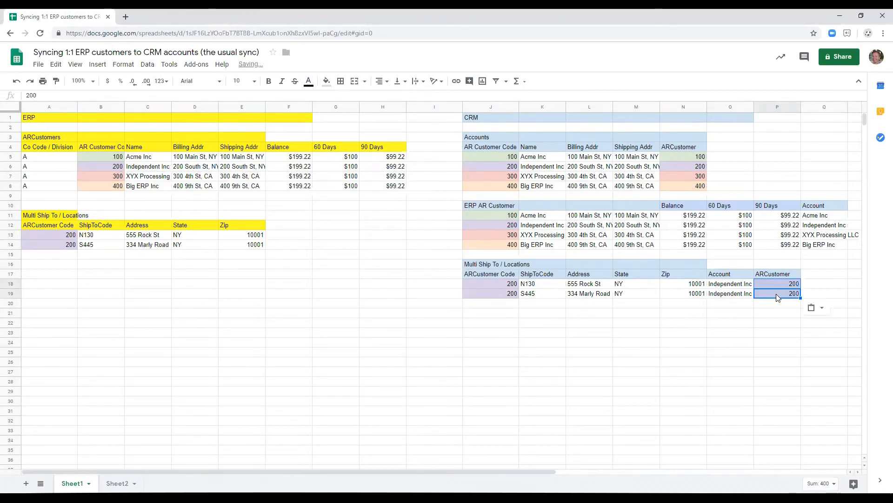
pyautogui.click(654, 332)
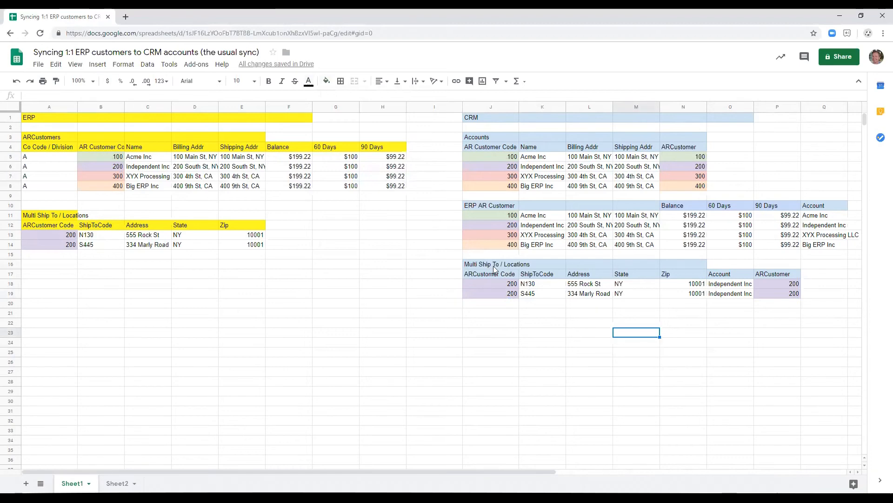
# Enter the missing headers Name, Billing Addr and Shipping Addr in K10:M10 of the ERP AR Customer table.
pyautogui.click(587, 205)
pyautogui.write('Billing')
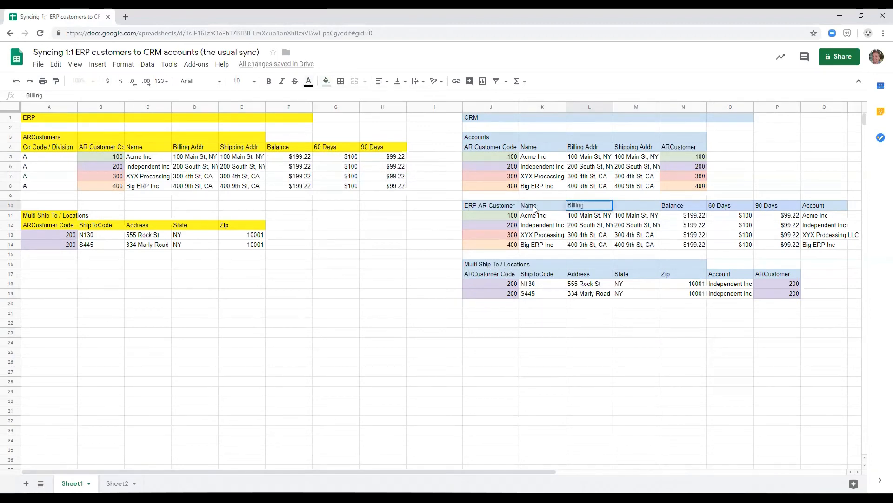
pyautogui.write(' Addr')
pyautogui.press('Tab')
pyautogui.write('S')
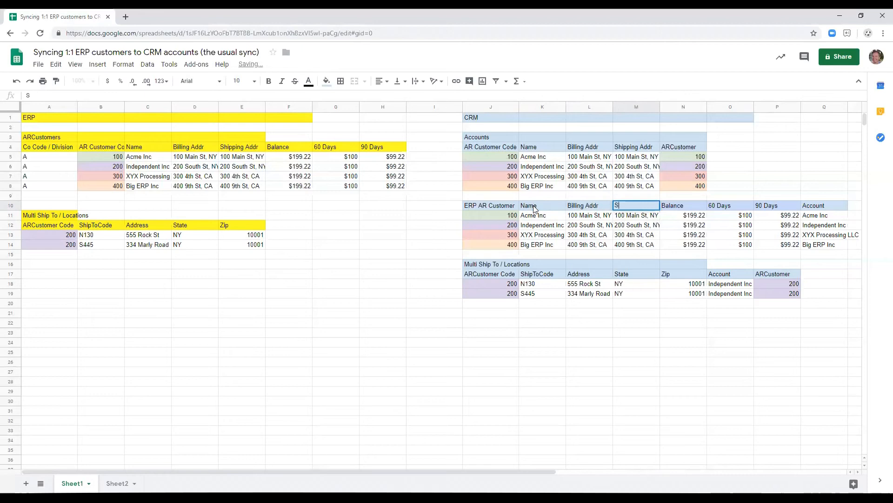
pyautogui.write('hipping Addr')
pyautogui.press('Return')
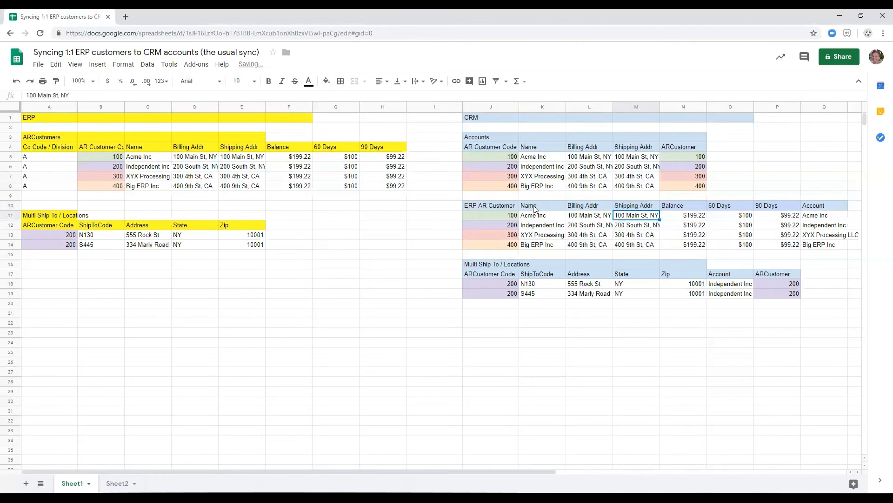
pyautogui.click(481, 269)
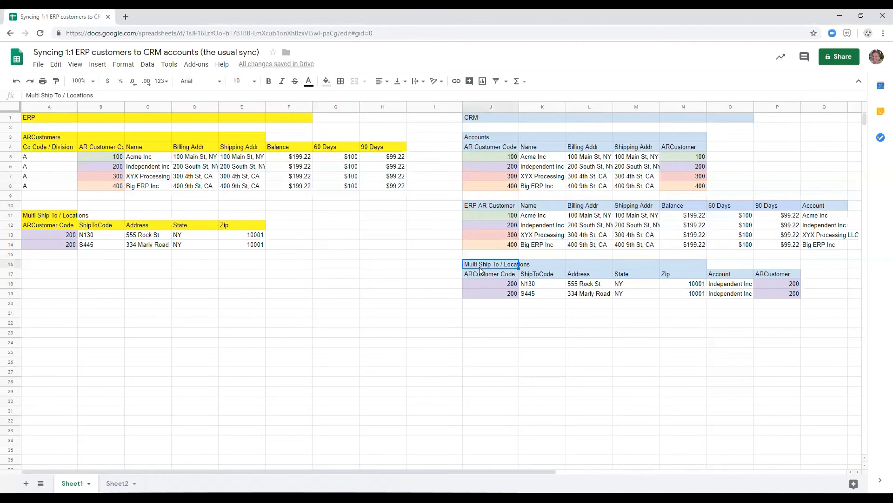